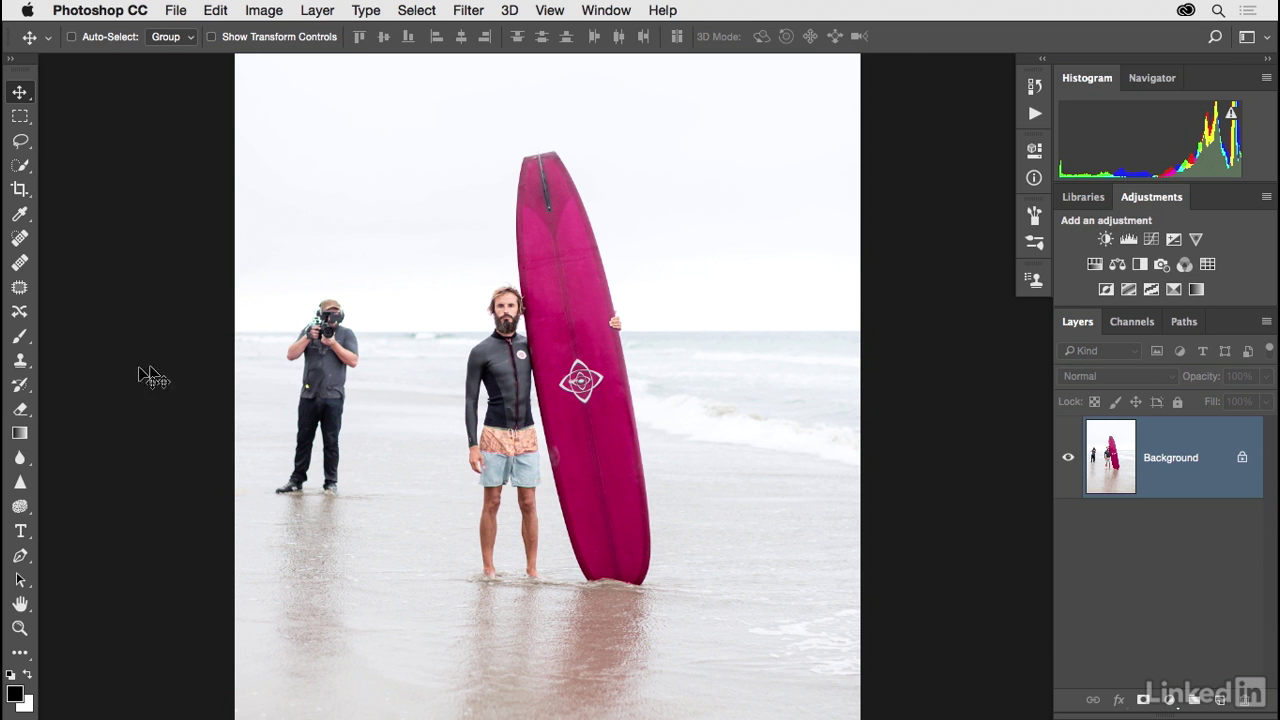
- Choose the Clone Stamp tool and set its brush to 182 px size and 100% hardness
click(22, 363)
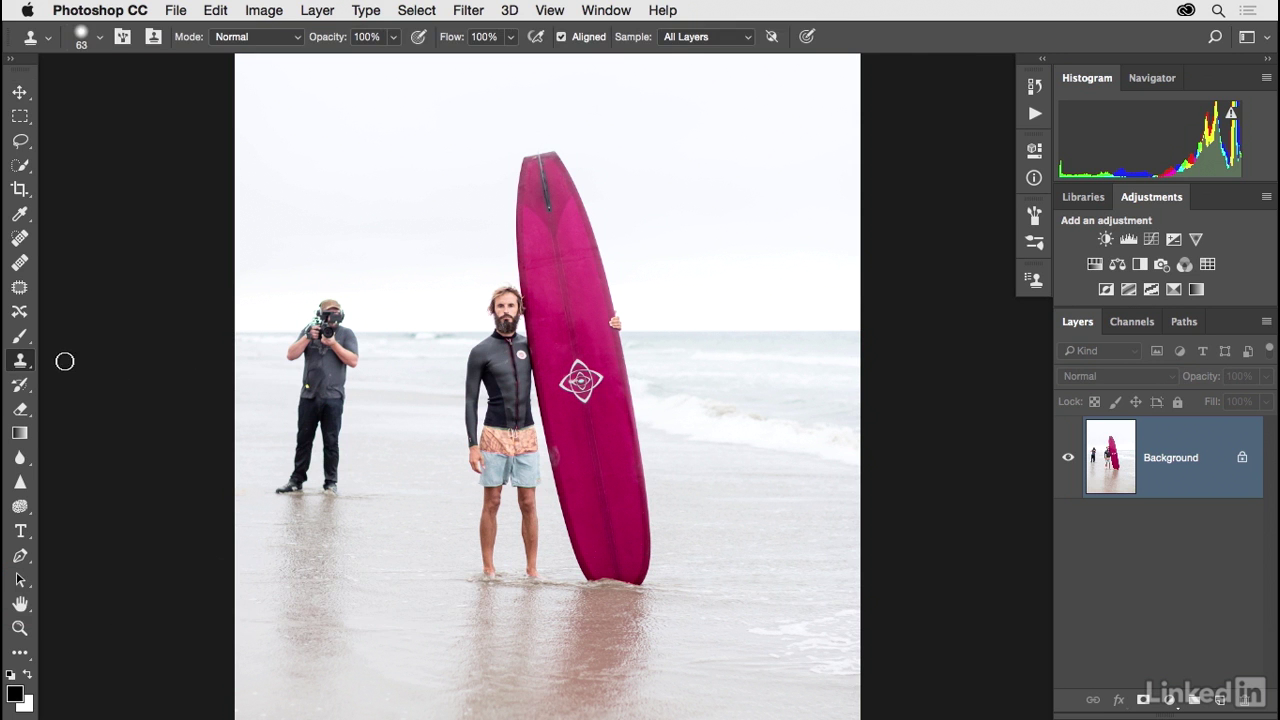
click(100, 40)
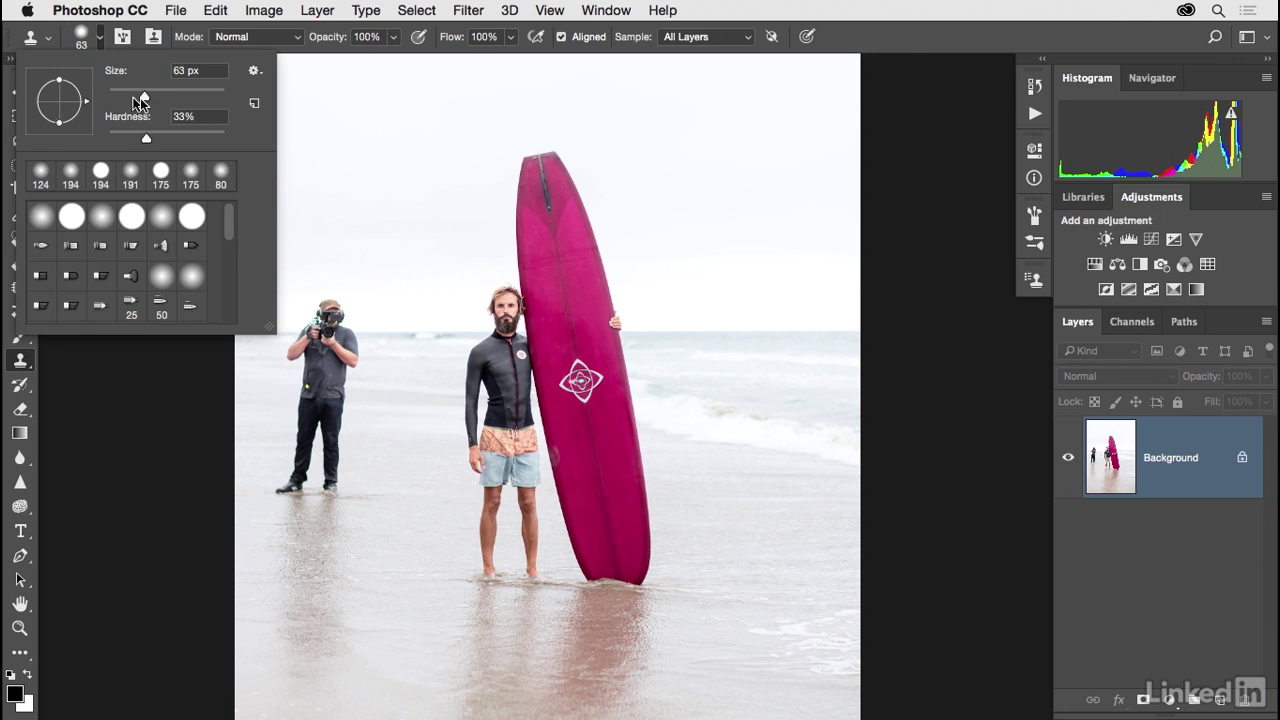
drag(145, 97, 189, 96)
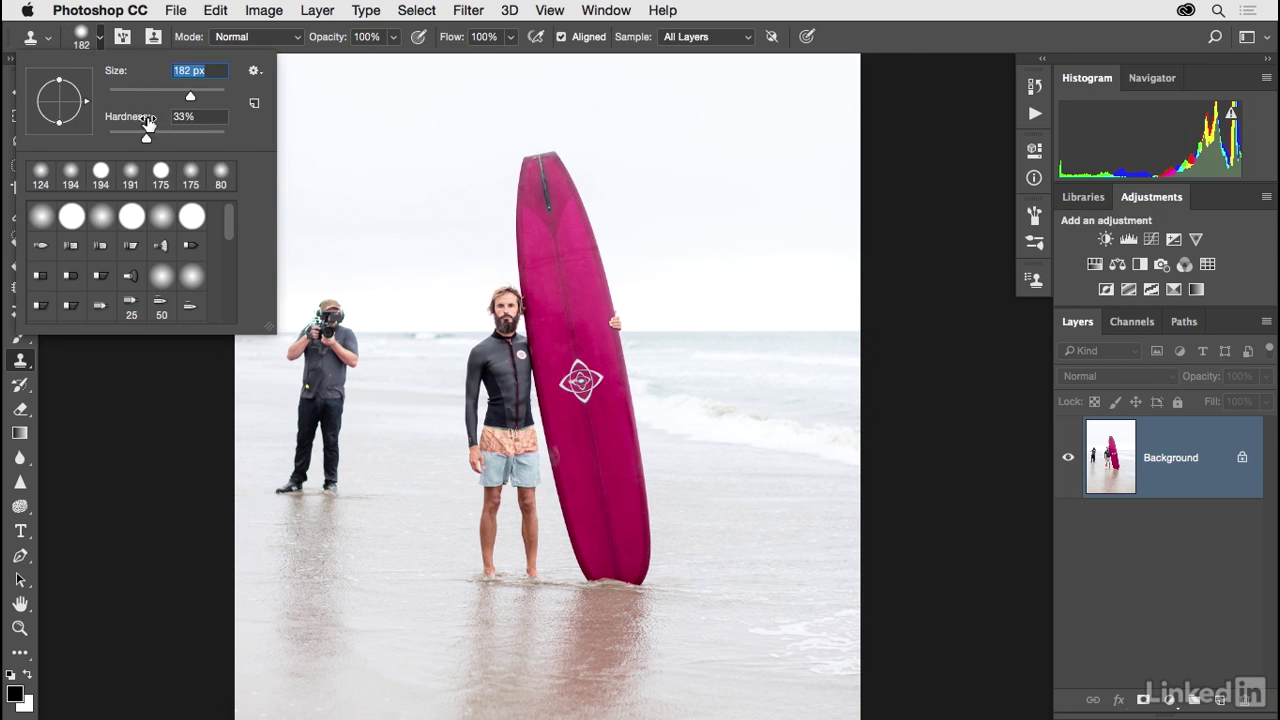
drag(146, 138, 212, 137)
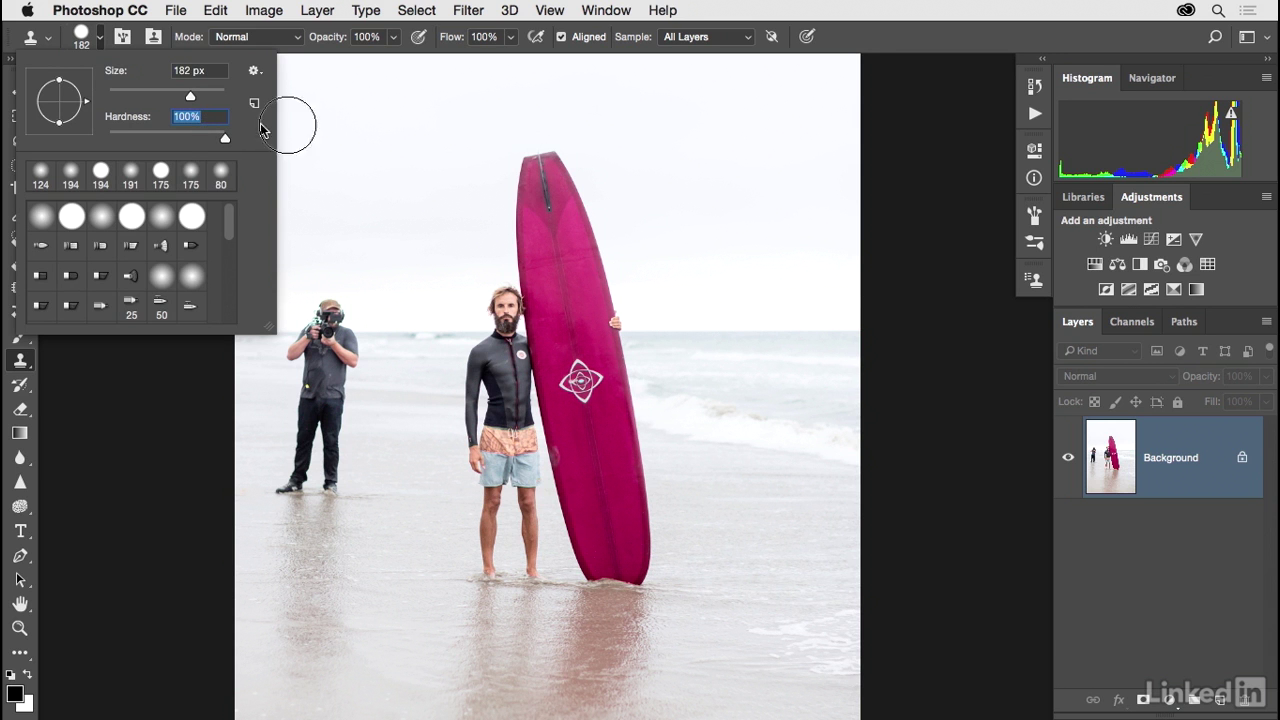
click(111, 381)
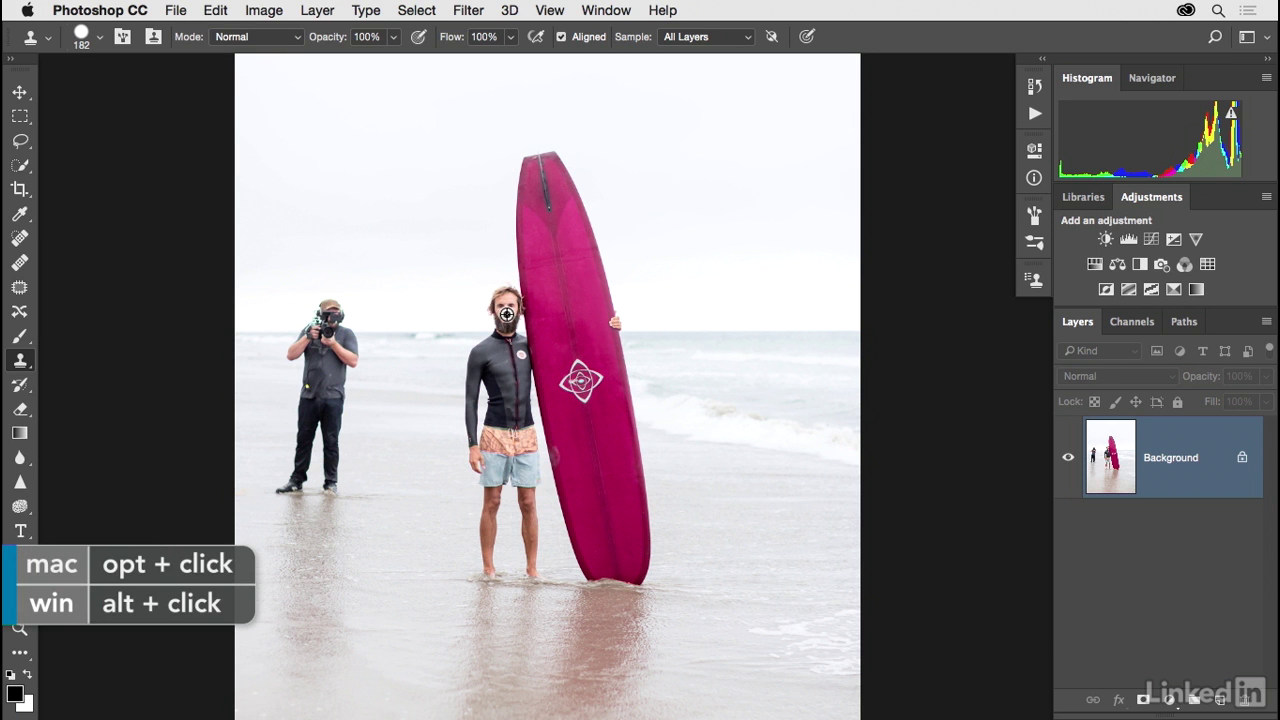
- Try to clone the surfer and his board onto the sea beside him with the hard brush, sampling his face as source
alt+click(507, 314)
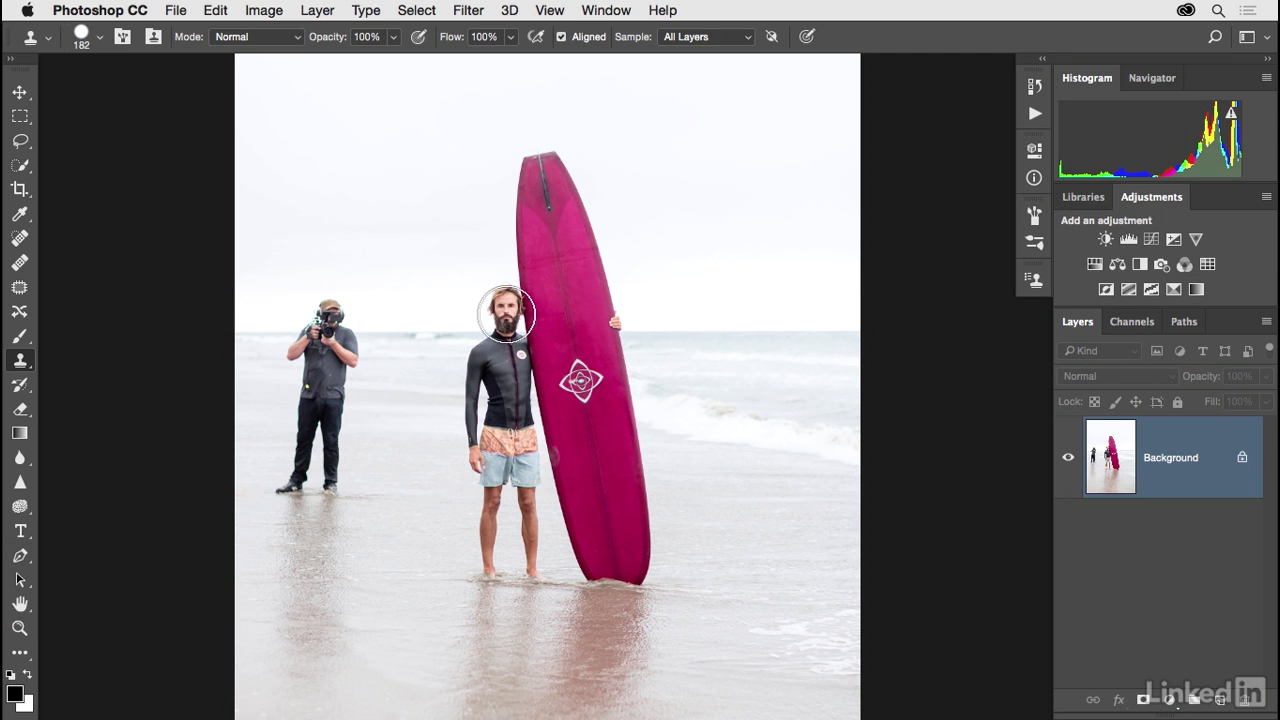
key(super+plus)
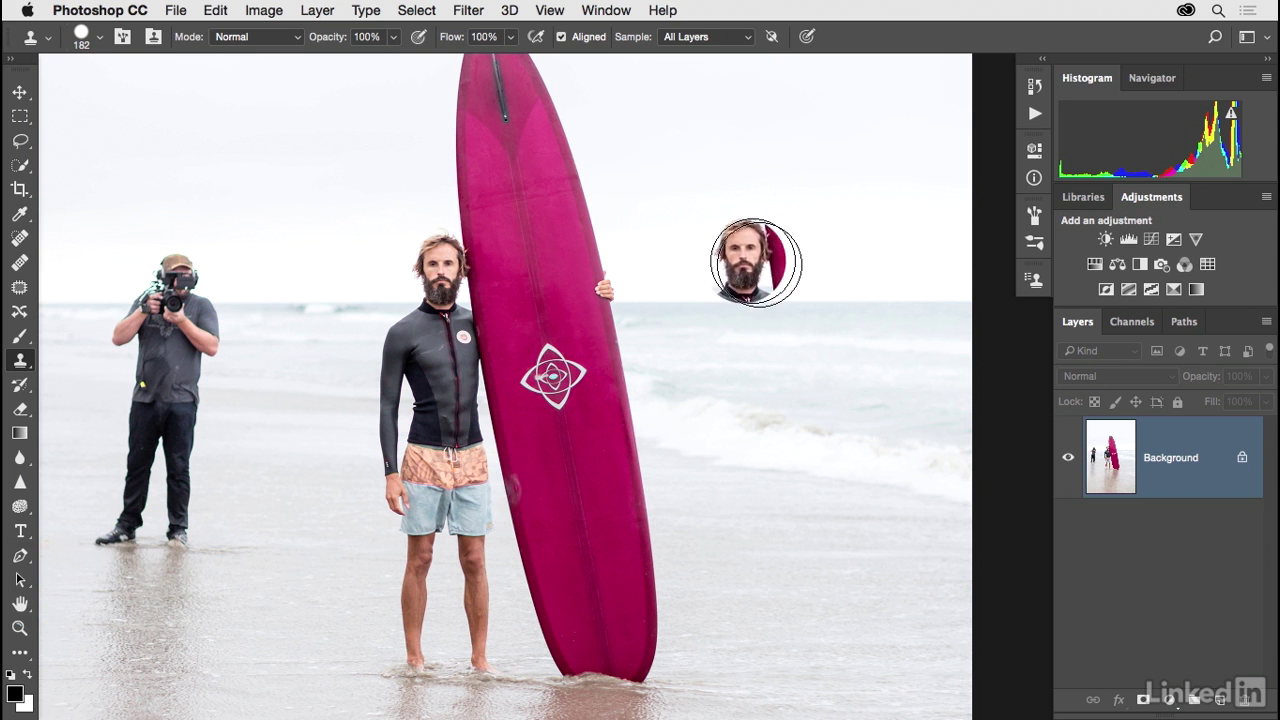
mouse_move(765, 265)
mouse_down()
mouse_move(742, 227)
mouse_move(753, 296)
mouse_move(799, 228)
mouse_move(793, 307)
mouse_move(809, 245)
mouse_move(787, 340)
mouse_move(782, 274)
mouse_move(785, 362)
mouse_move(760, 295)
mouse_move(840, 385)
mouse_move(853, 296)
mouse_move(868, 290)
mouse_move(835, 266)
mouse_move(835, 232)
mouse_move(827, 272)
mouse_move(850, 262)
mouse_move(875, 484)
mouse_move(808, 456)
mouse_move(839, 489)
mouse_move(878, 450)
mouse_up()
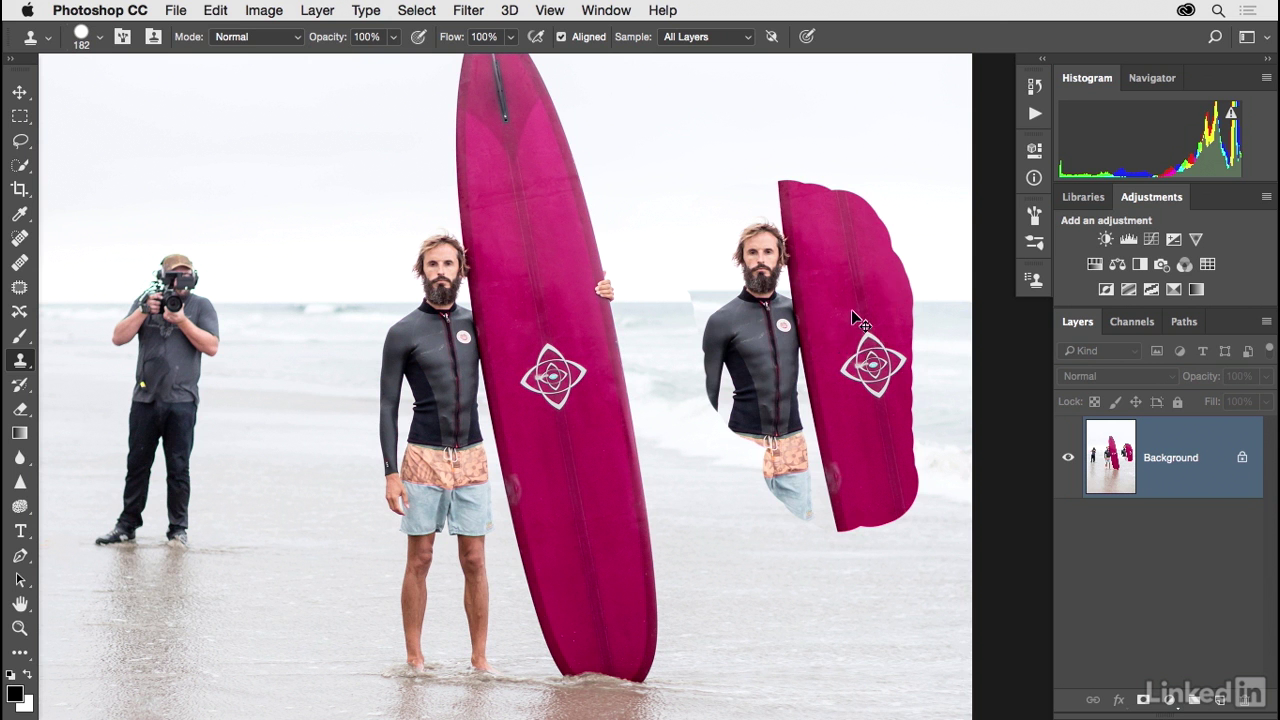
key(super+z)
- Reduce the Clone Stamp brush hardness to 3%
key(space)
drag(827, 326, 737, 323)
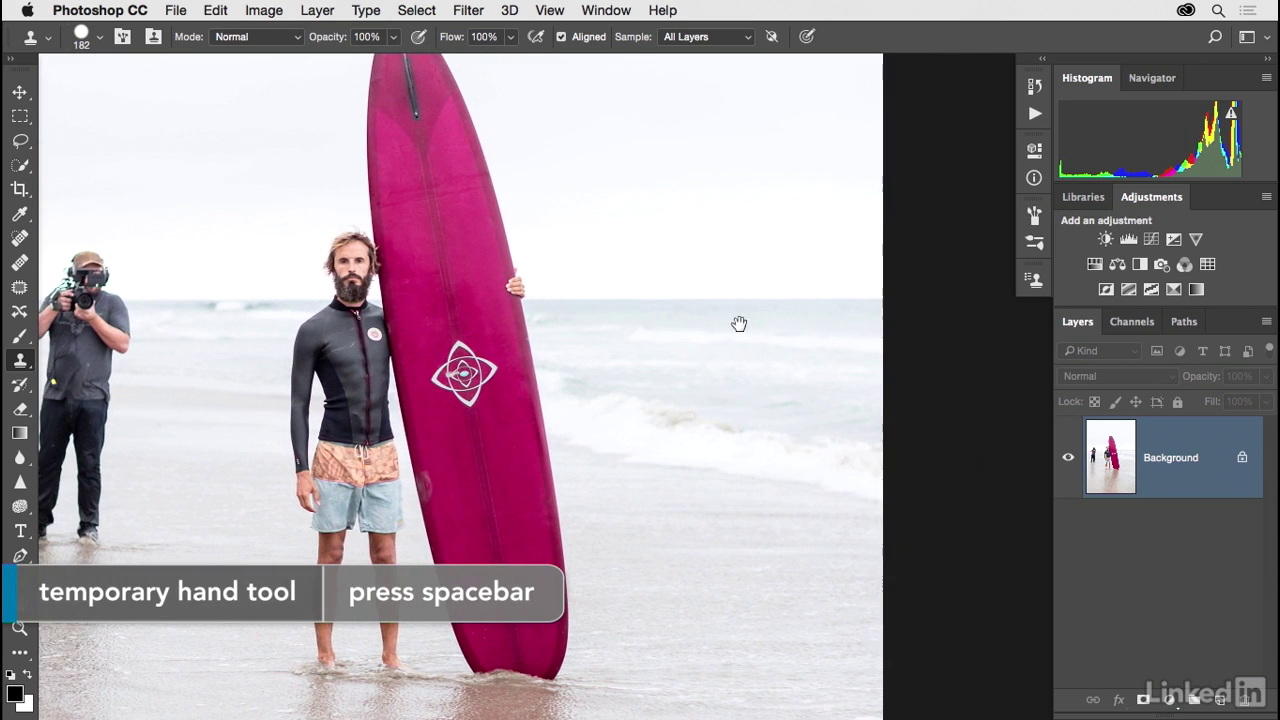
click(99, 38)
drag(158, 138, 112, 139)
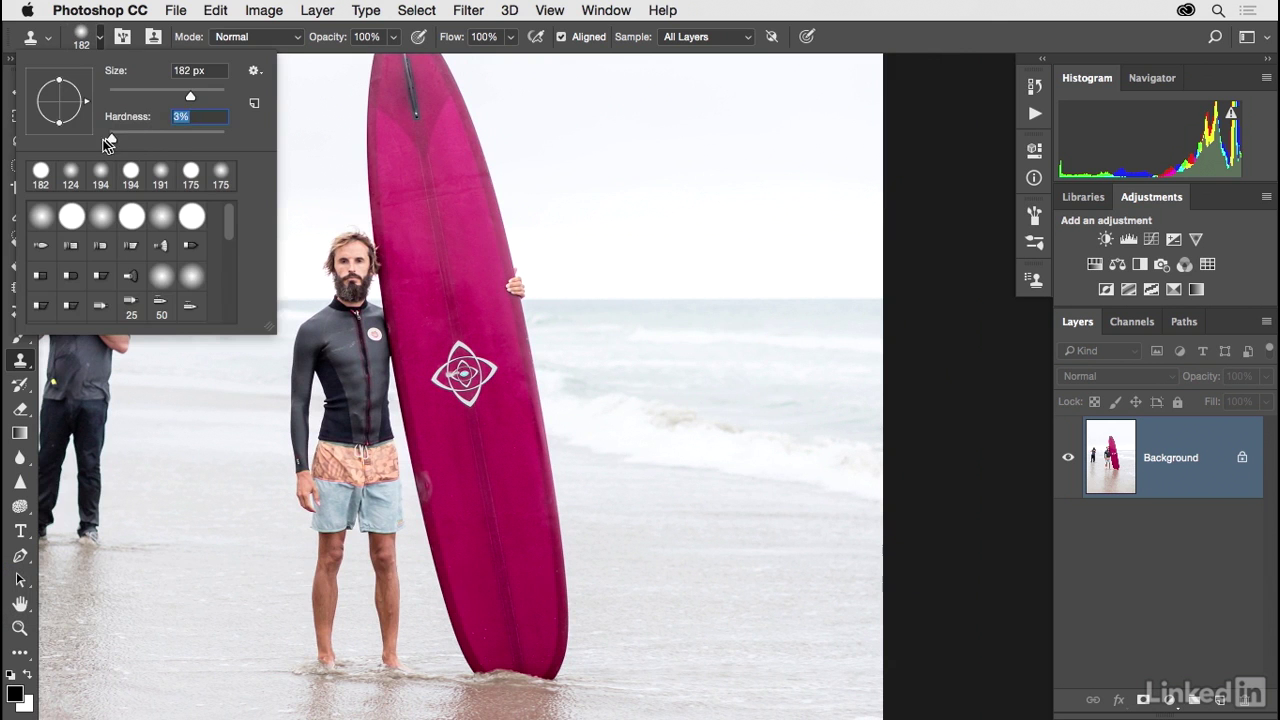
click(314, 53)
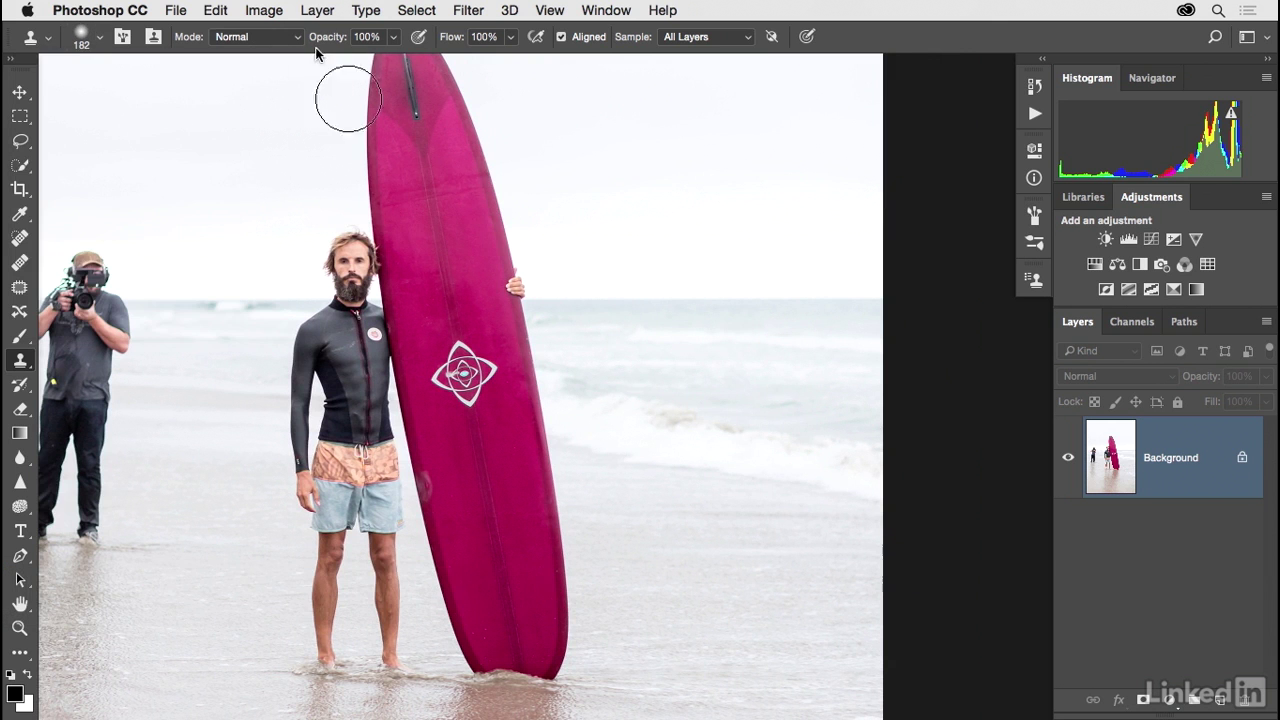
- Try to clone the surfer and his board over the sea with the soft-edged brush, sampling from his face
alt+click(350, 273)
mouse_move(663, 286)
mouse_down()
mouse_move(691, 297)
mouse_move(717, 236)
mouse_move(703, 157)
mouse_move(762, 360)
mouse_move(790, 330)
mouse_move(722, 328)
mouse_move(823, 434)
mouse_move(700, 400)
mouse_move(654, 286)
mouse_move(630, 440)
mouse_move(826, 487)
mouse_move(790, 400)
mouse_up()
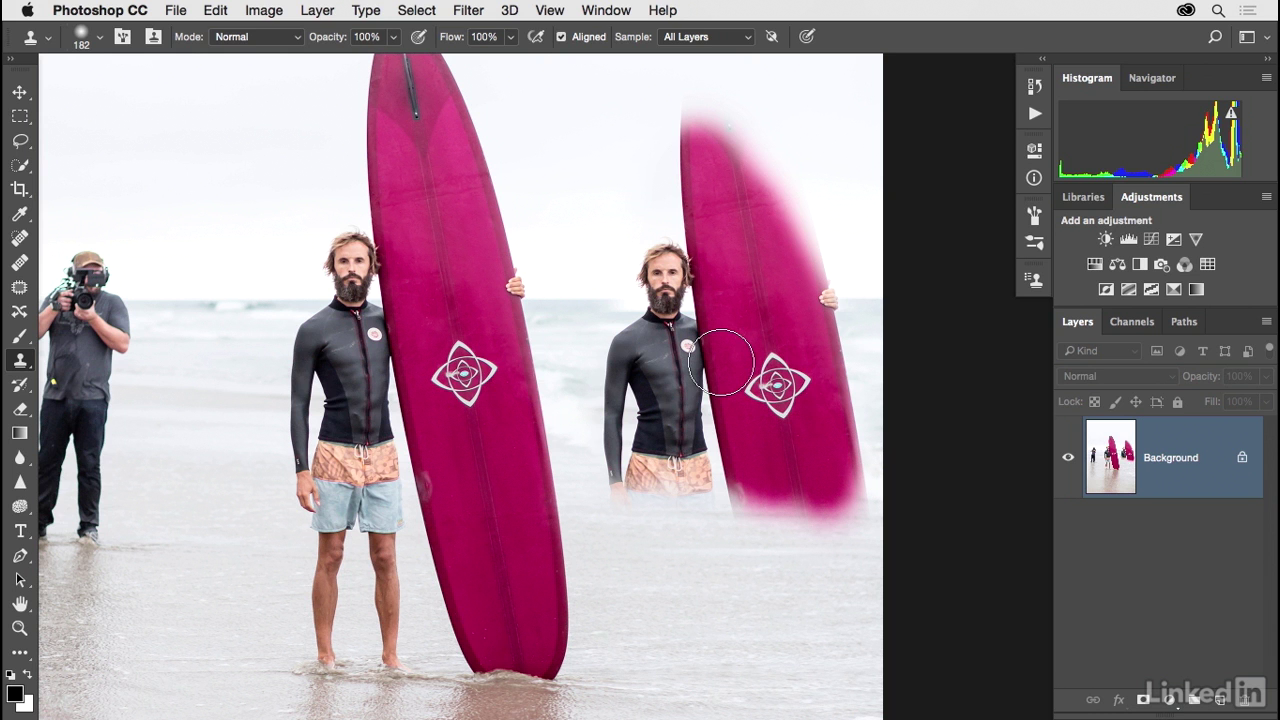
key(super+z)
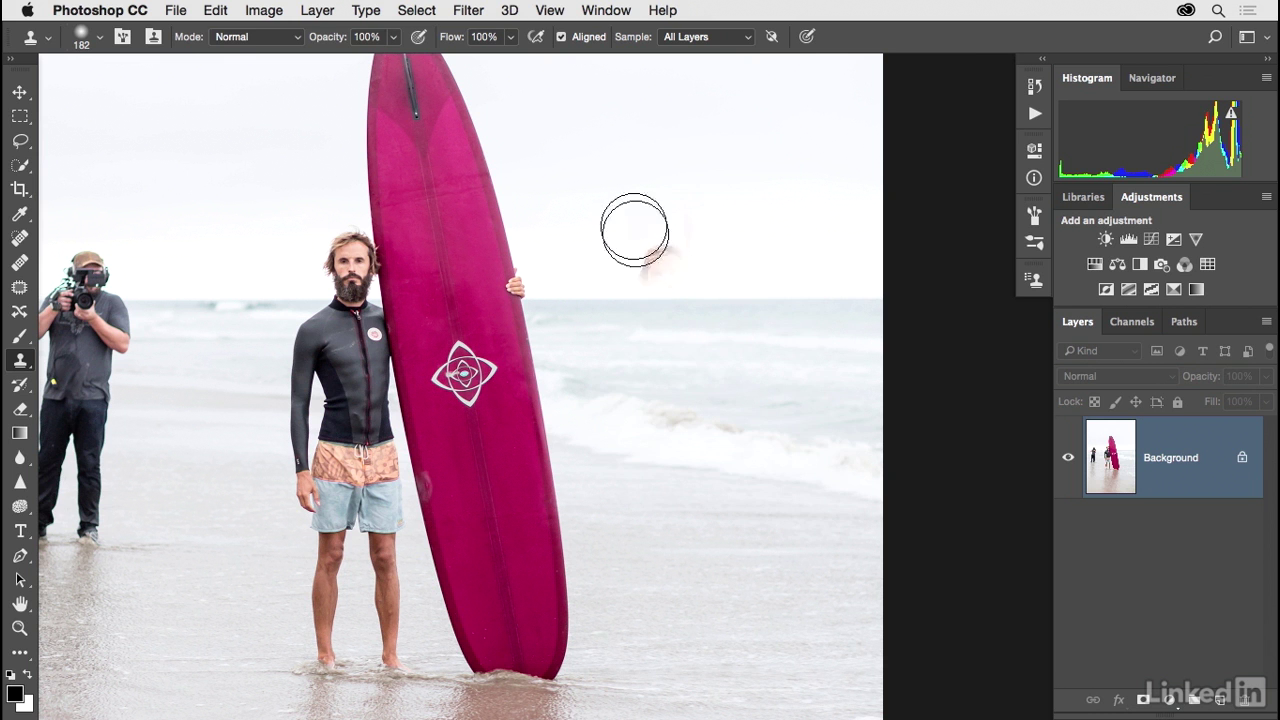
- Try to clone the surfer in several separate strokes with Aligned sampling, using his face as the source
click(562, 39)
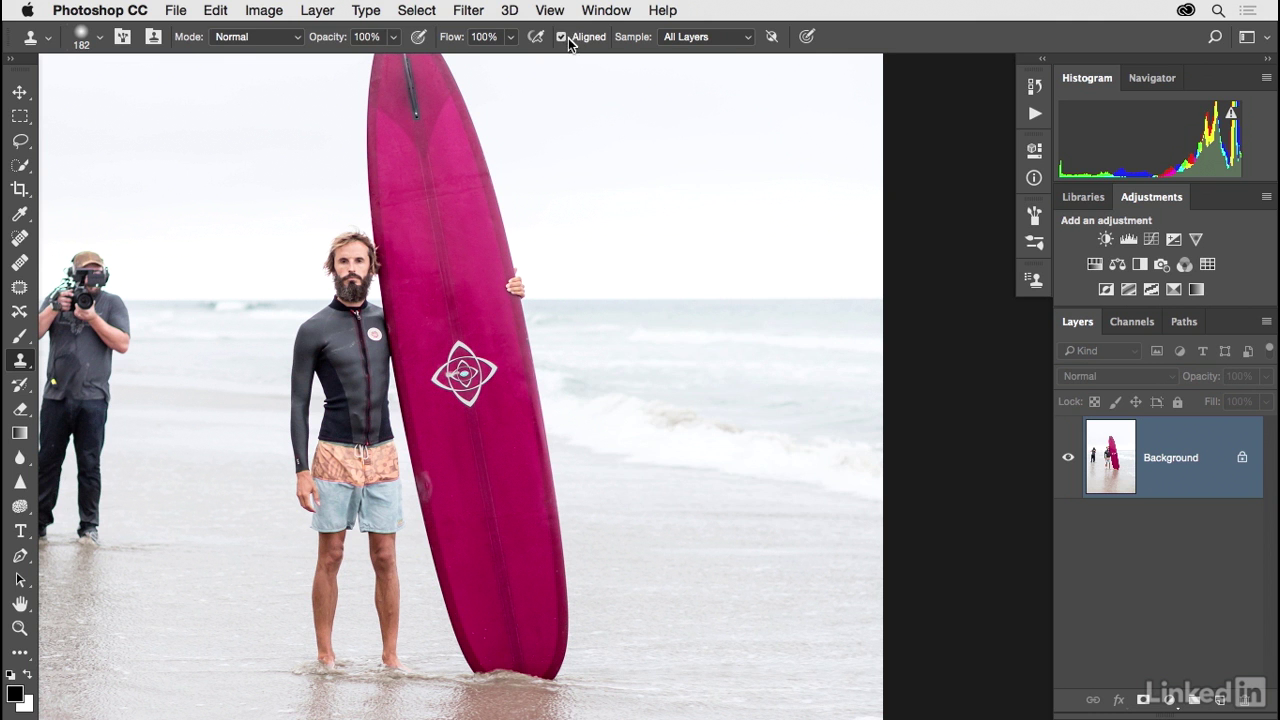
alt+click(350, 269)
mouse_move(590, 272)
mouse_down()
mouse_move(643, 274)
mouse_move(697, 455)
mouse_move(694, 491)
mouse_move(743, 460)
mouse_move(705, 300)
mouse_move(629, 329)
mouse_move(600, 409)
mouse_move(622, 366)
mouse_move(663, 439)
mouse_move(689, 214)
mouse_move(674, 294)
mouse_up()
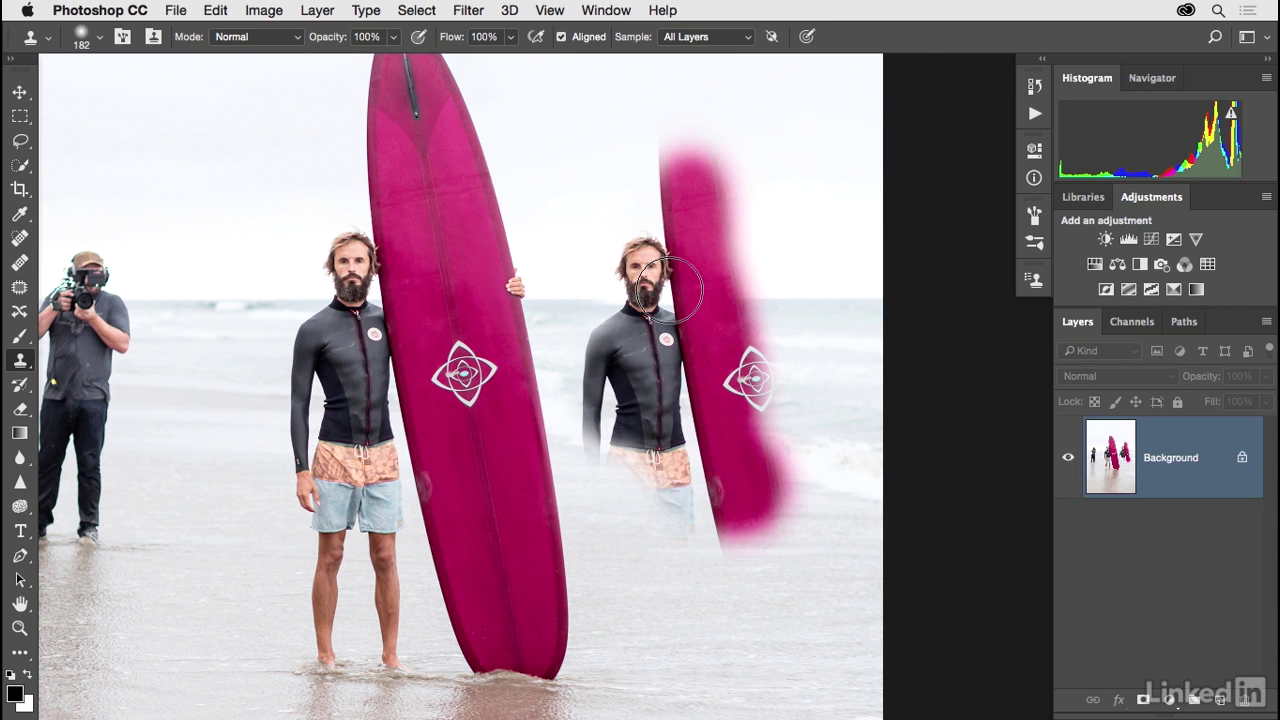
drag(670, 290, 671, 292)
- Undo all the aligned clone strokes over the sky and sea
key(super+alt+z)
key(super+alt+z)
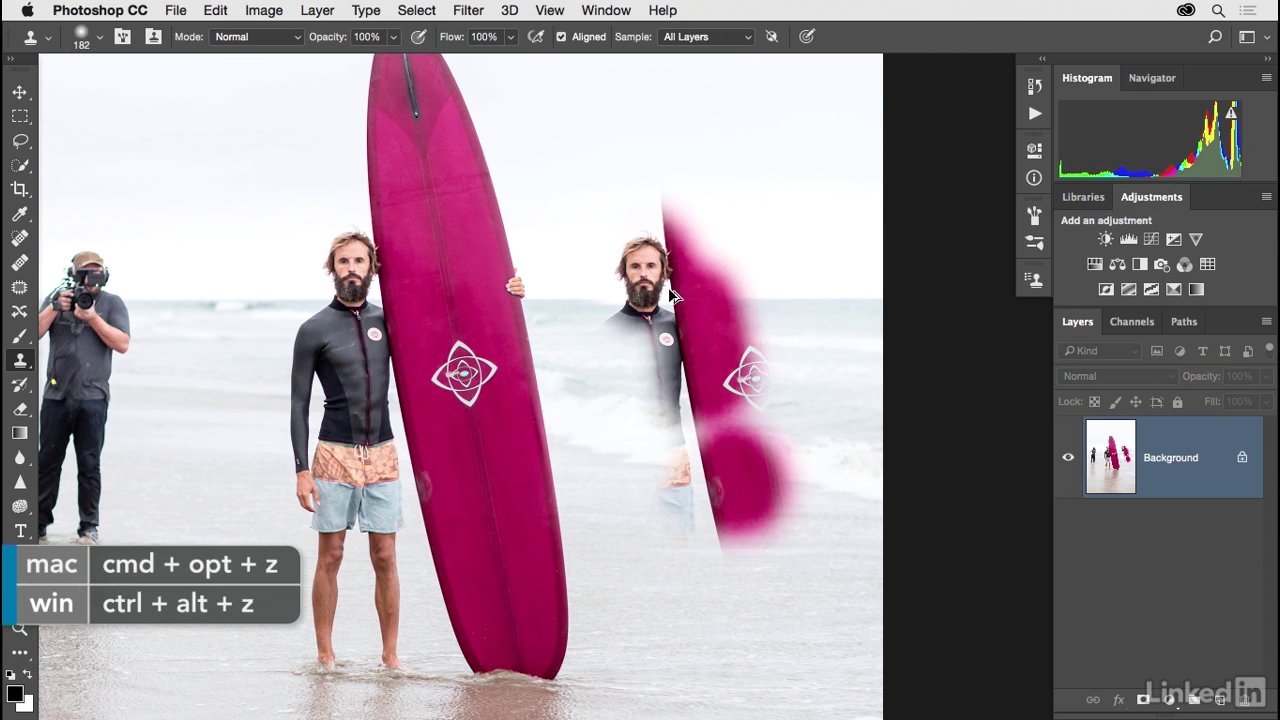
key(super+alt+z)
key(super+alt+z)
key(super+alt+z)
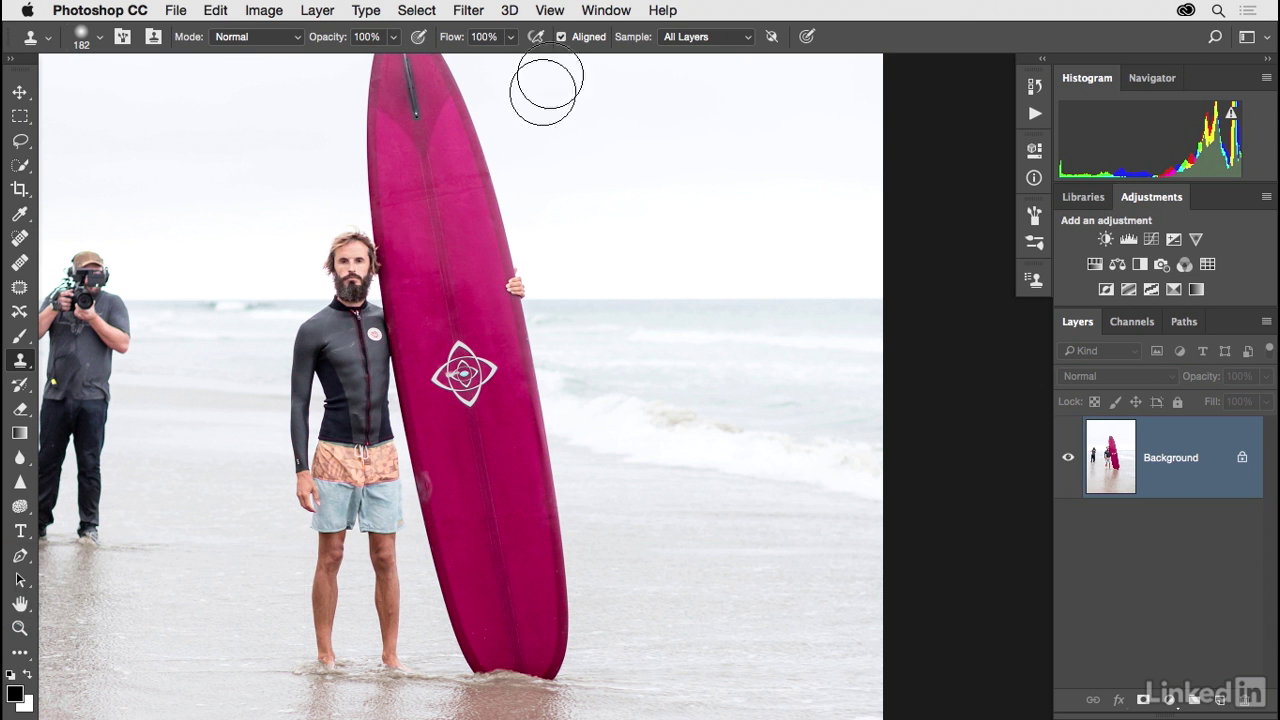
- Turn off Aligned sampling, resample the surfer's face and clone it twice over the horizon beside the board
click(561, 37)
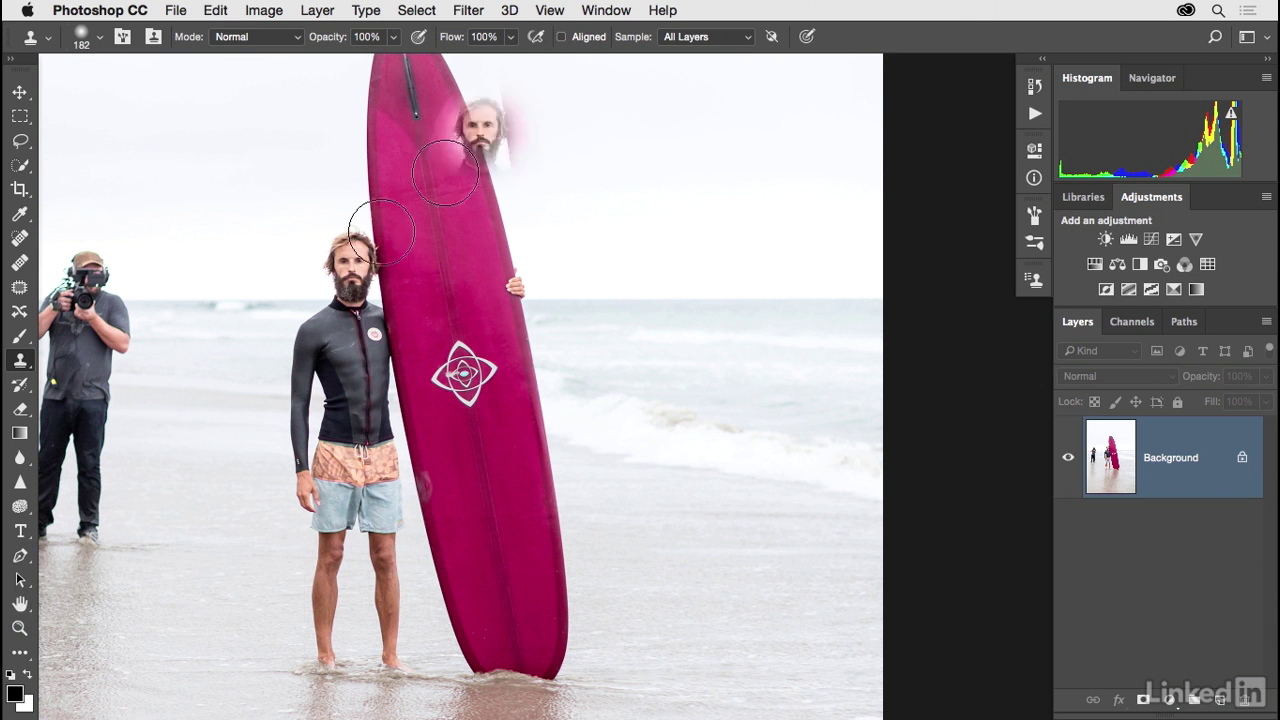
alt+click(350, 273)
mouse_move(626, 273)
mouse_down()
mouse_move(619, 248)
mouse_move(643, 241)
mouse_up()
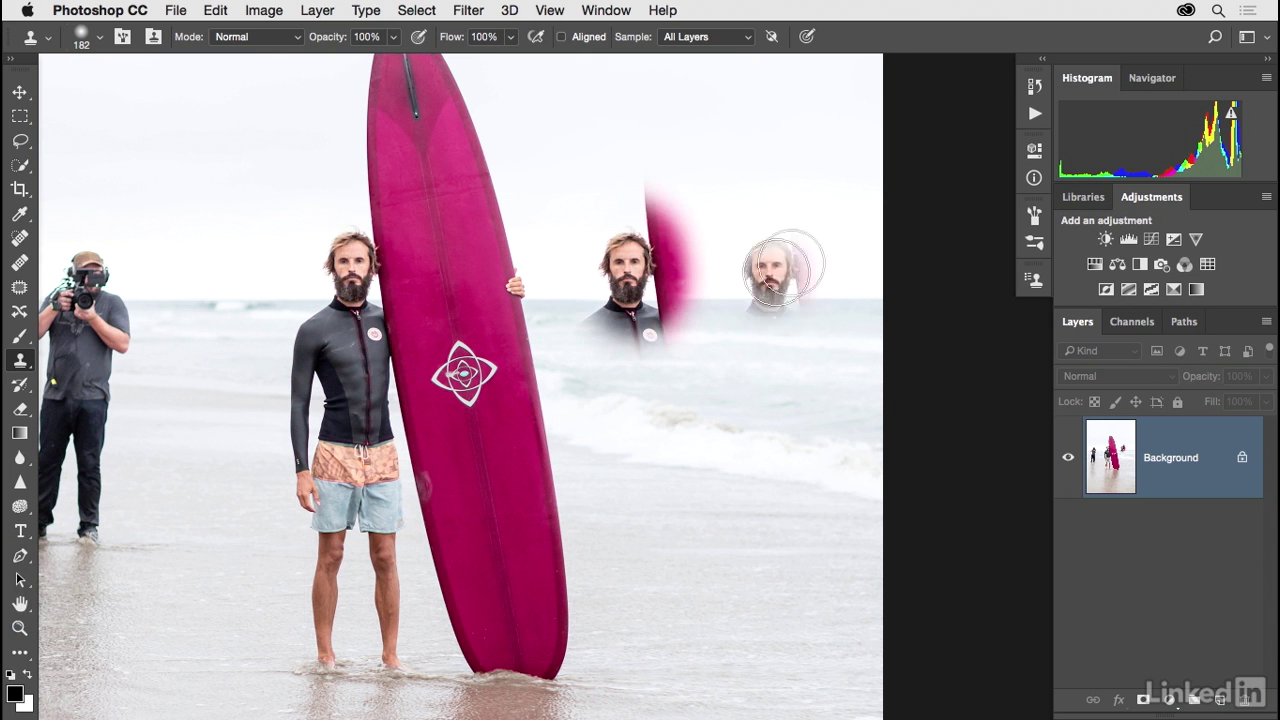
mouse_move(775, 257)
mouse_down()
mouse_move(786, 297)
mouse_move(826, 222)
mouse_up()
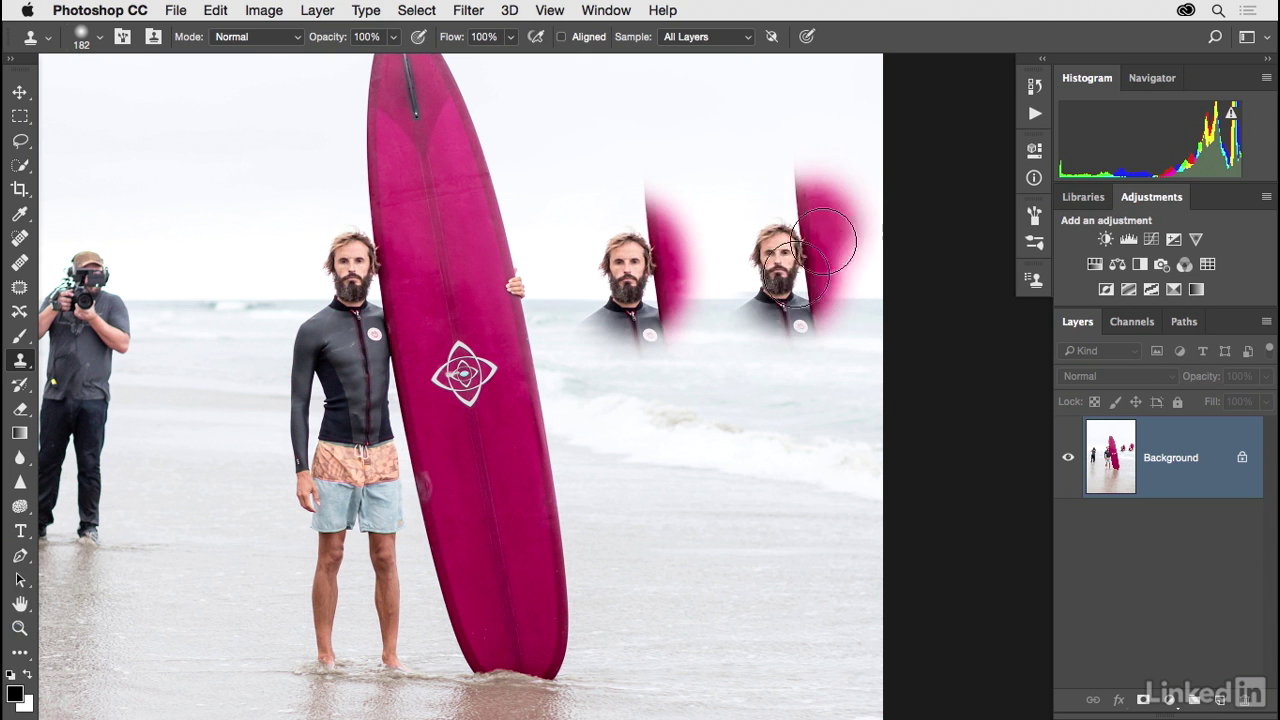
- Stamp more copies of the surfer's head across the sky, waves and wet sand with non-aligned strokes
mouse_move(644, 447)
mouse_down()
mouse_move(804, 463)
mouse_move(787, 442)
mouse_move(804, 468)
mouse_move(806, 424)
mouse_up()
drag(621, 120, 630, 132)
drag(724, 134, 723, 123)
drag(720, 280, 724, 300)
drag(734, 409, 732, 390)
drag(586, 386, 592, 392)
drag(557, 214, 560, 208)
click(603, 258)
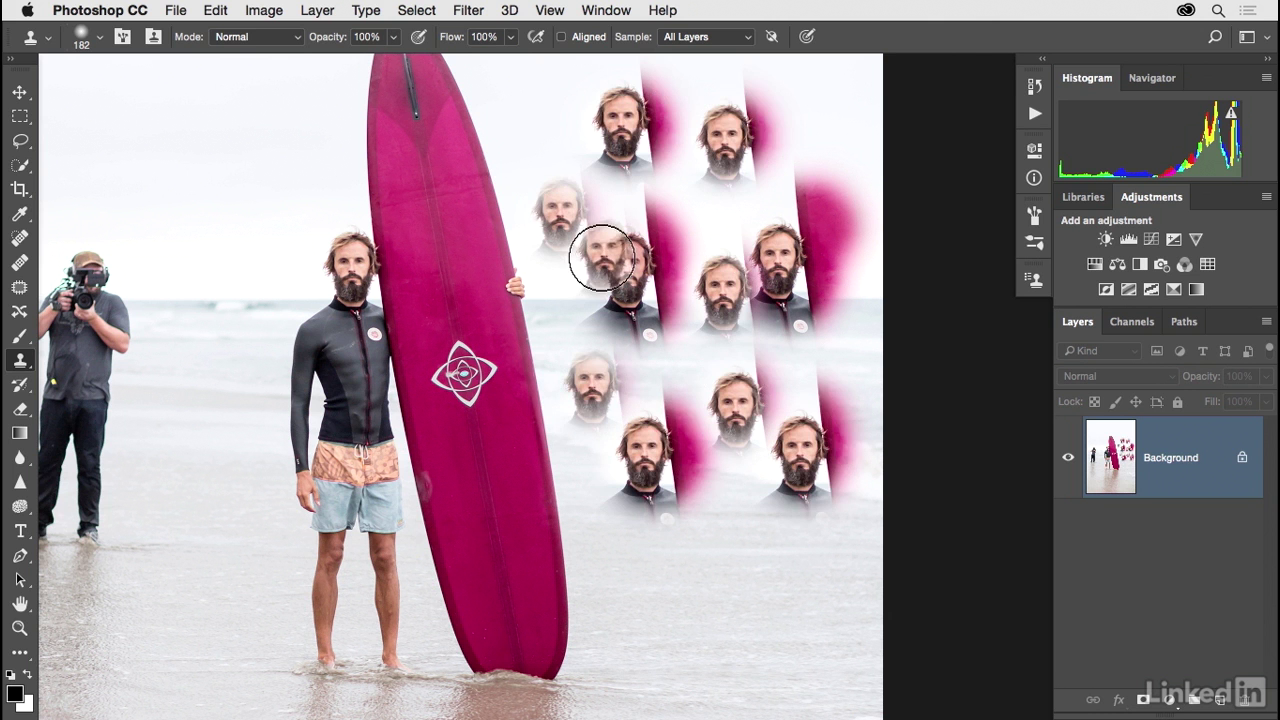
drag(603, 258, 612, 272)
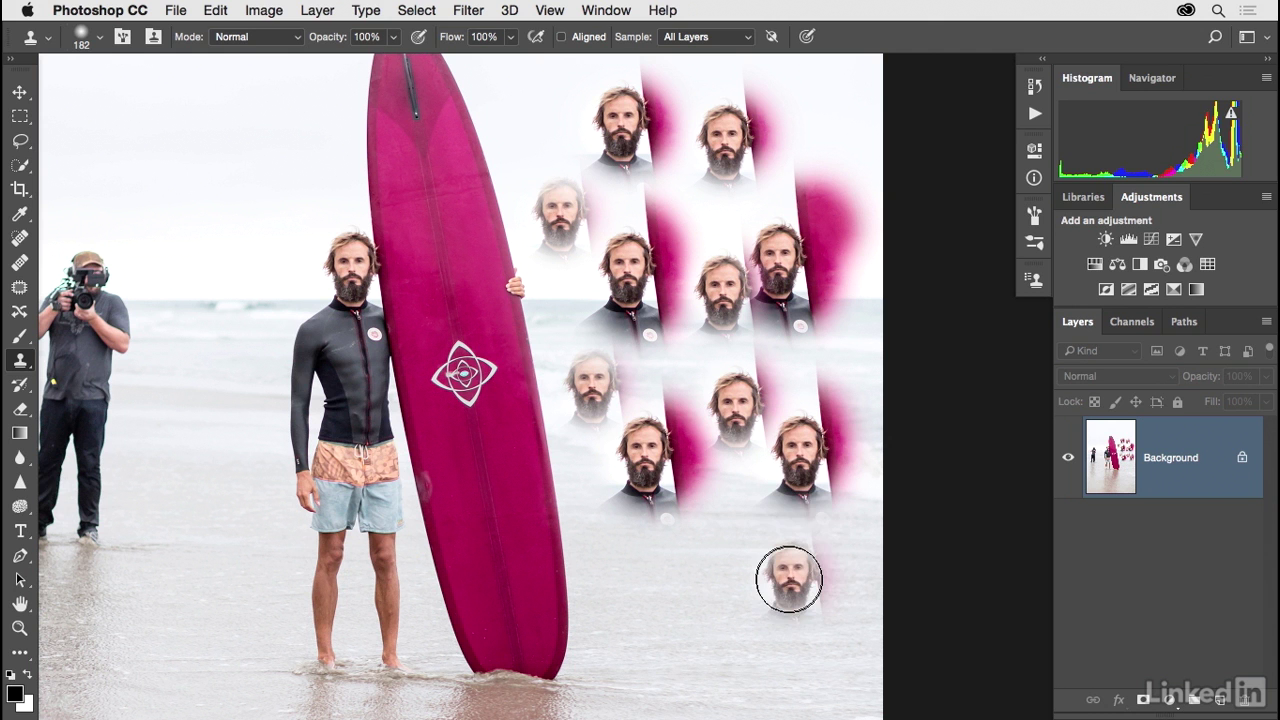
- Undo every cloned copy of the surfer's head to restore the original photo
key(super+z)
key(super+z)
key(super+z)
key(super+z)
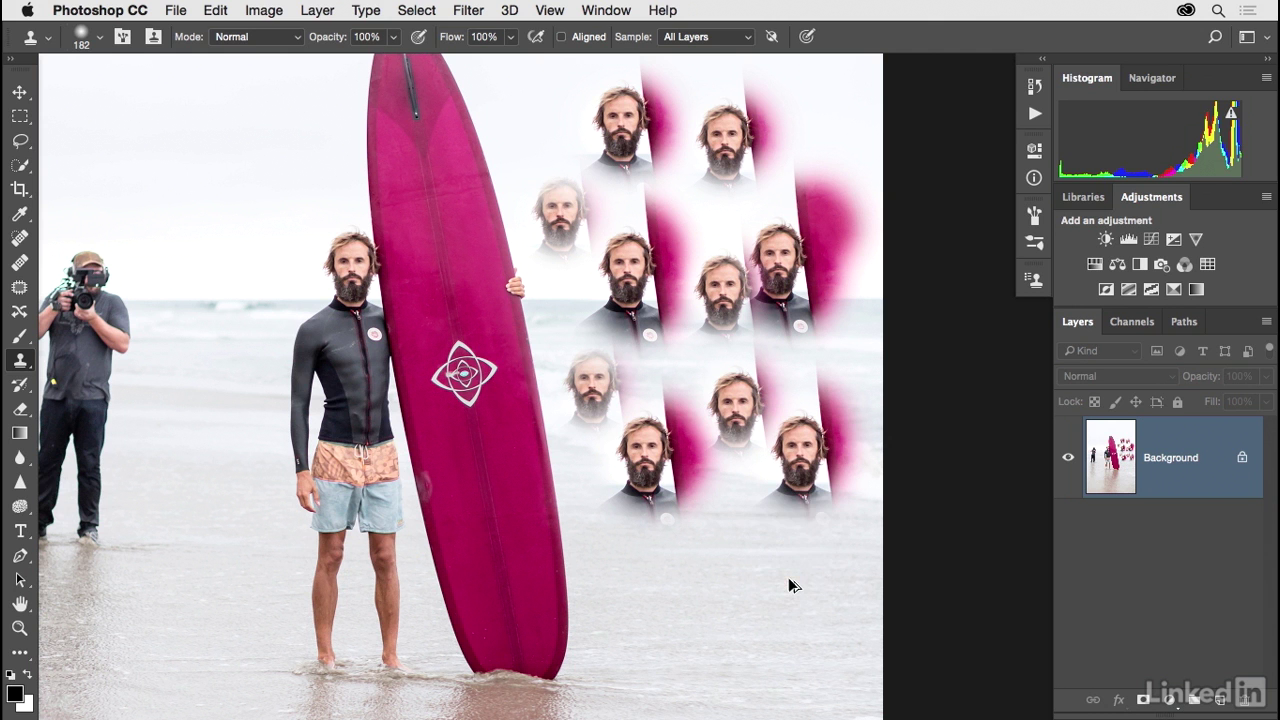
key(super+z)
key(super+z)
key(super+z)
key(super+z)
key(super+z)
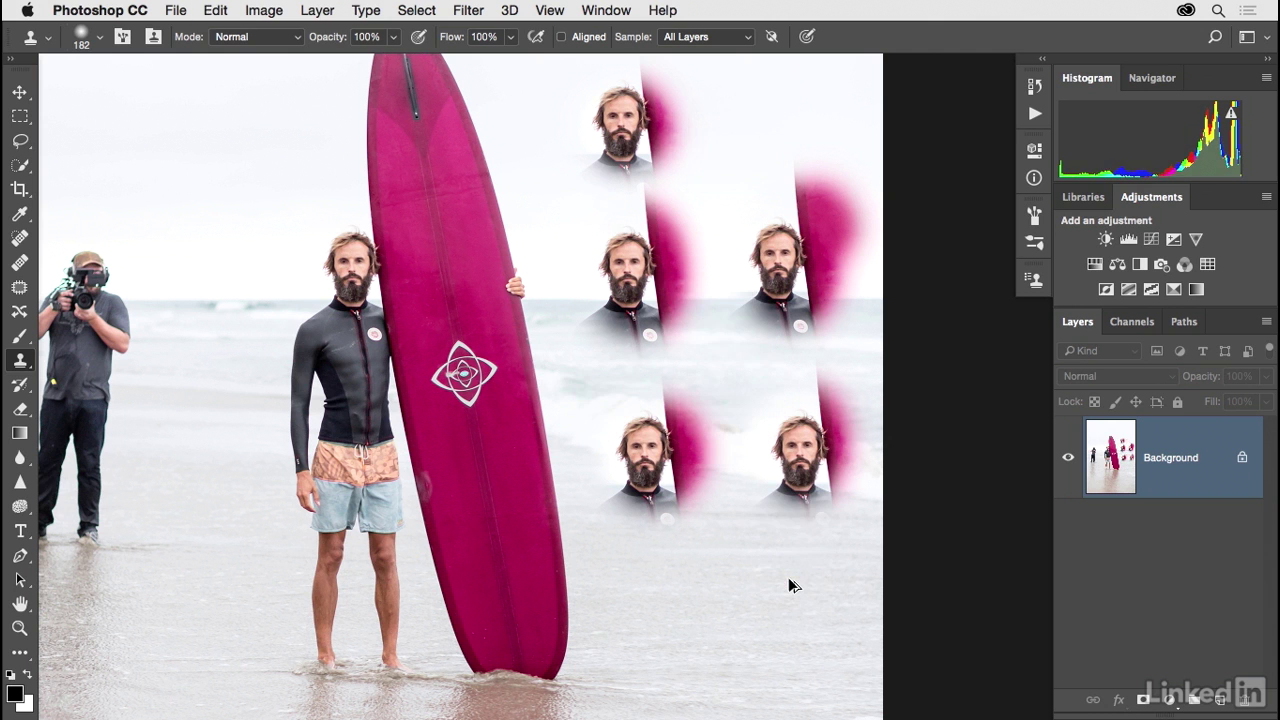
key(super+z)
key(super+z)
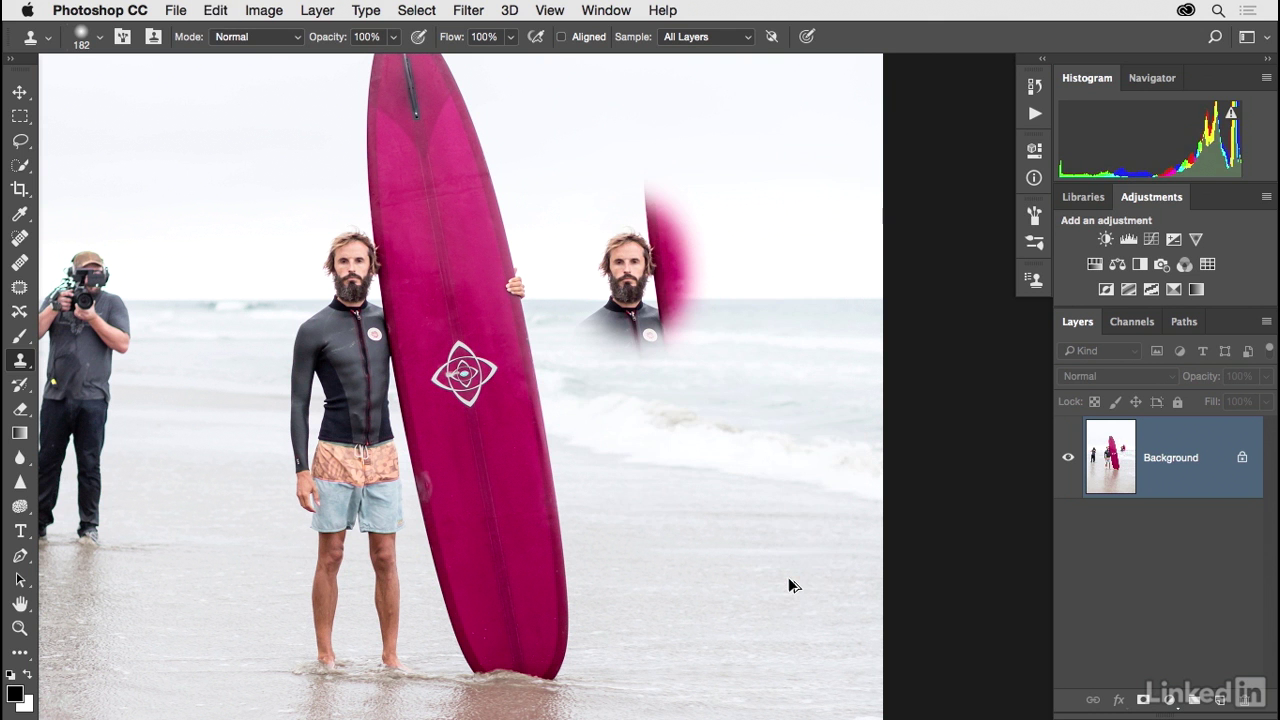
click(789, 585)
key(super+z)
- Create a new layer, clone the surfer's upper body and board onto it, and inspect it with the Background hidden
drag(620, 434, 761, 440)
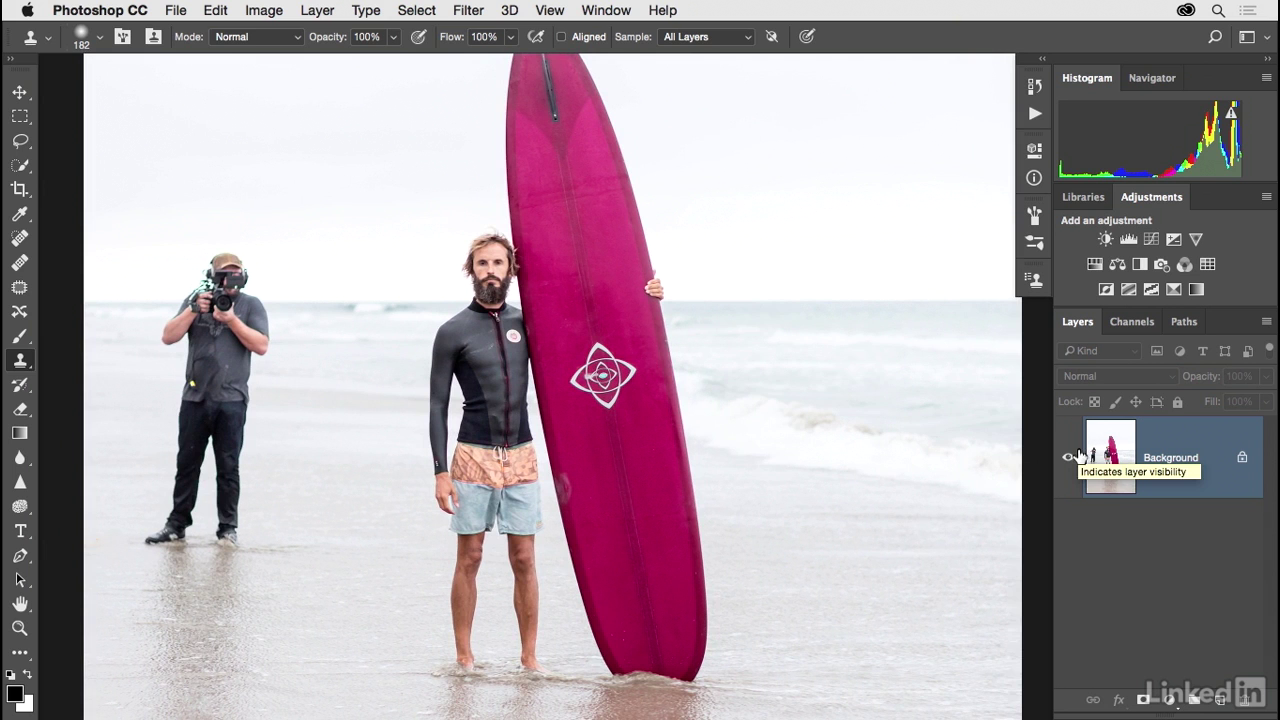
click(1221, 700)
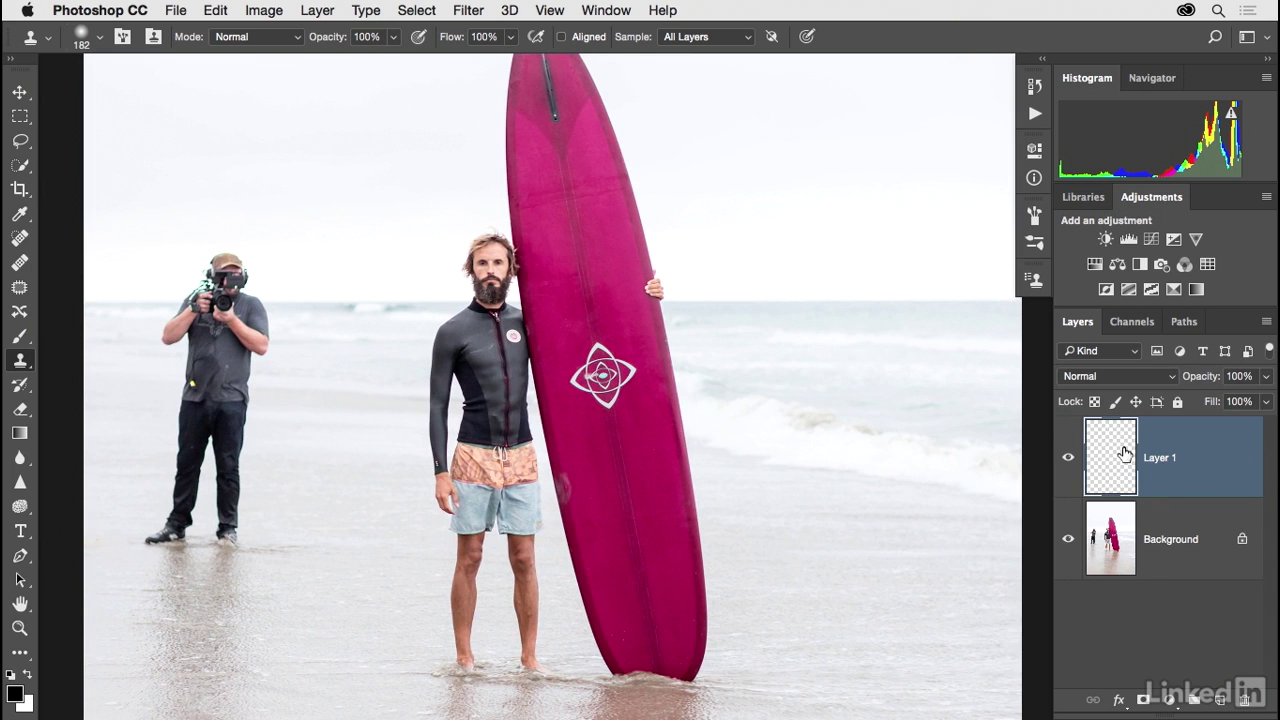
mouse_move(766, 289)
mouse_down()
mouse_move(807, 217)
mouse_move(837, 321)
mouse_move(855, 218)
mouse_move(760, 405)
mouse_up()
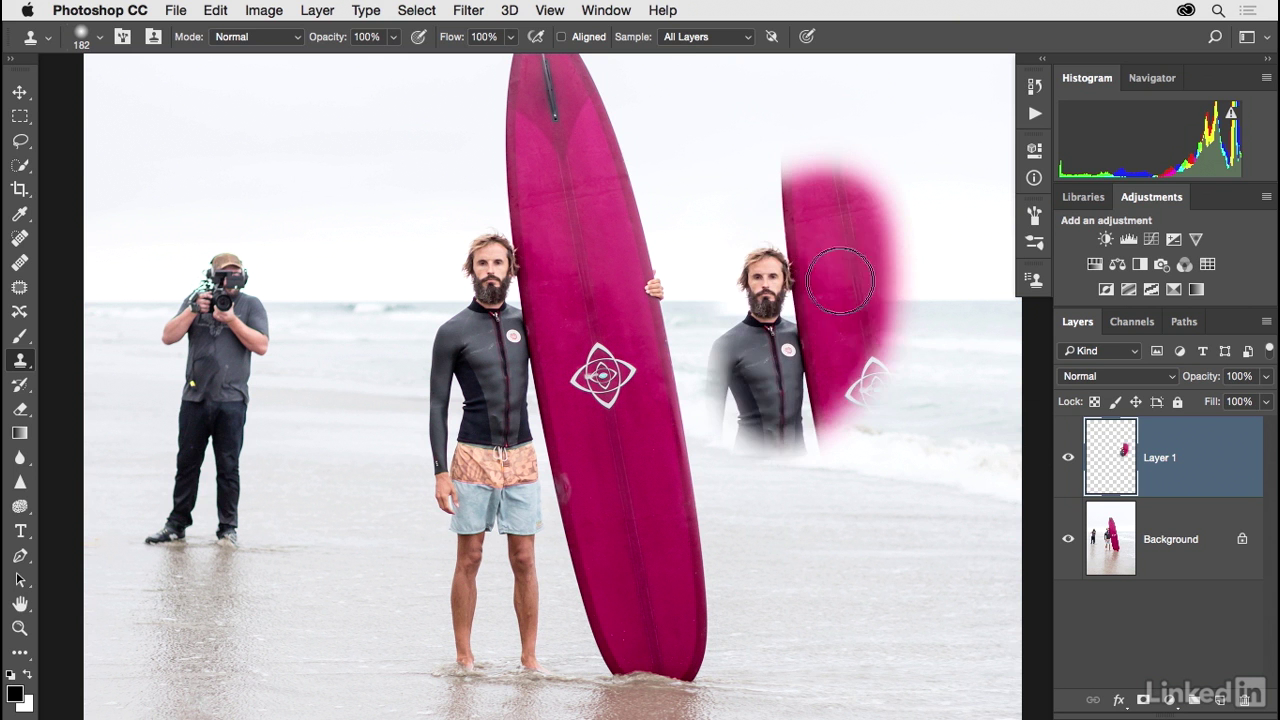
click(1068, 541)
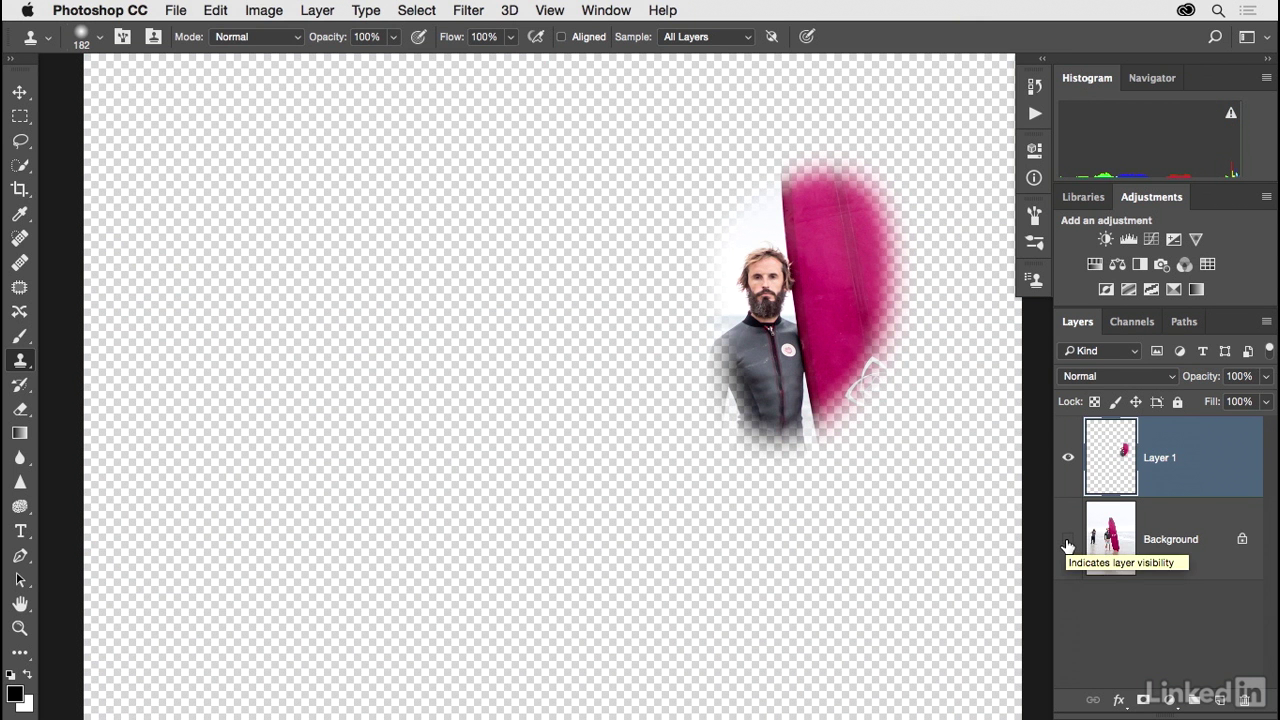
click(1068, 541)
- Replace the cloned layer with a new empty one and choose All Layers as the Clone Stamp's sample source
mouse_move(1112, 476)
mouse_down()
mouse_move(1128, 636)
mouse_move(1243, 699)
mouse_up()
click(1219, 699)
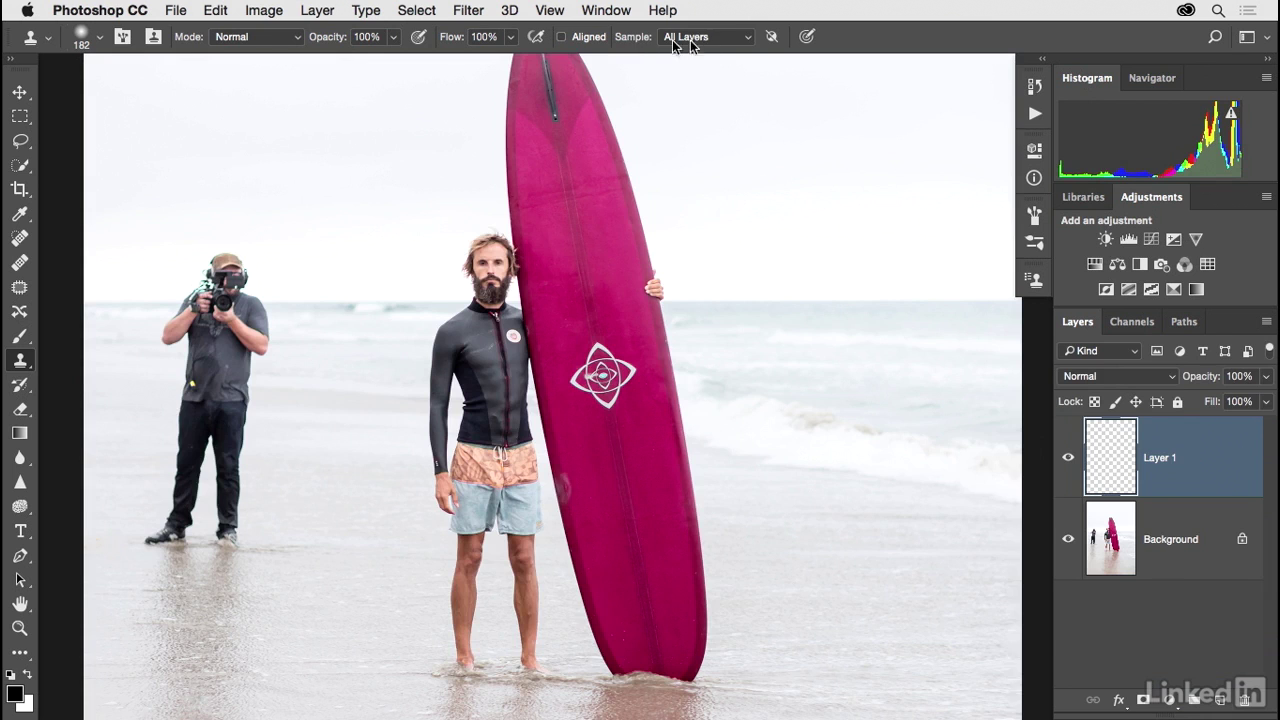
click(728, 40)
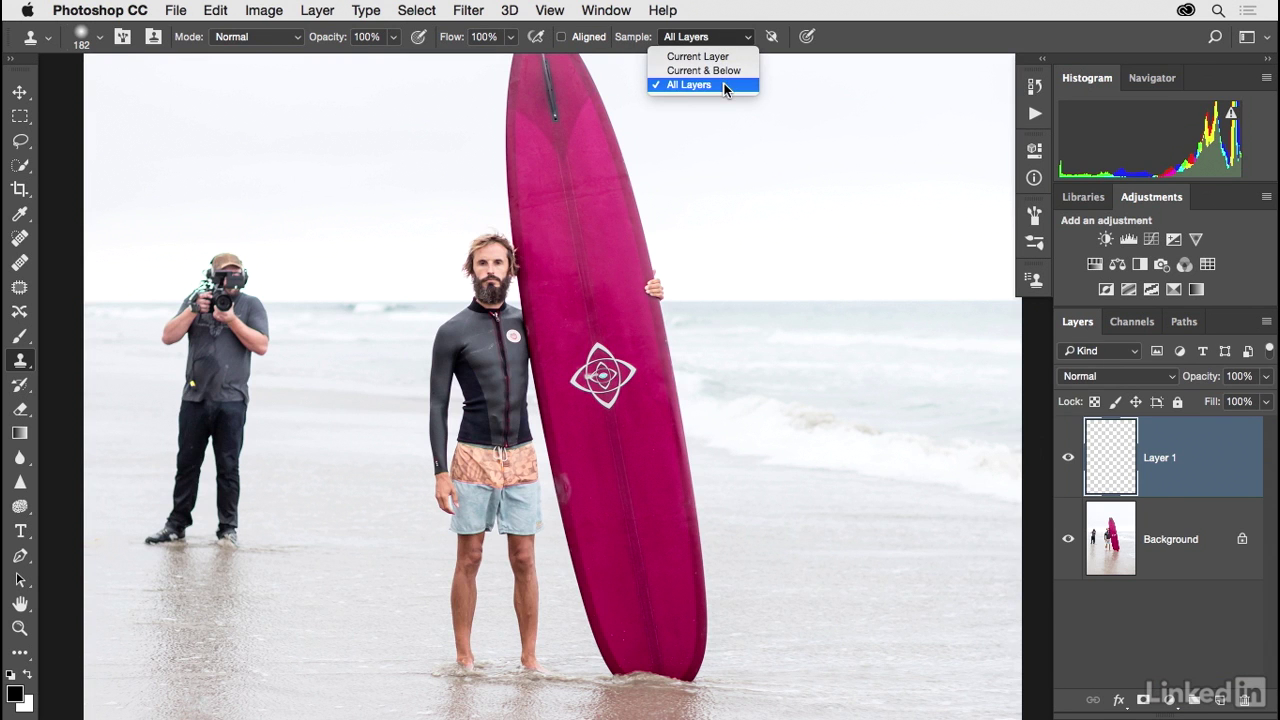
click(725, 85)
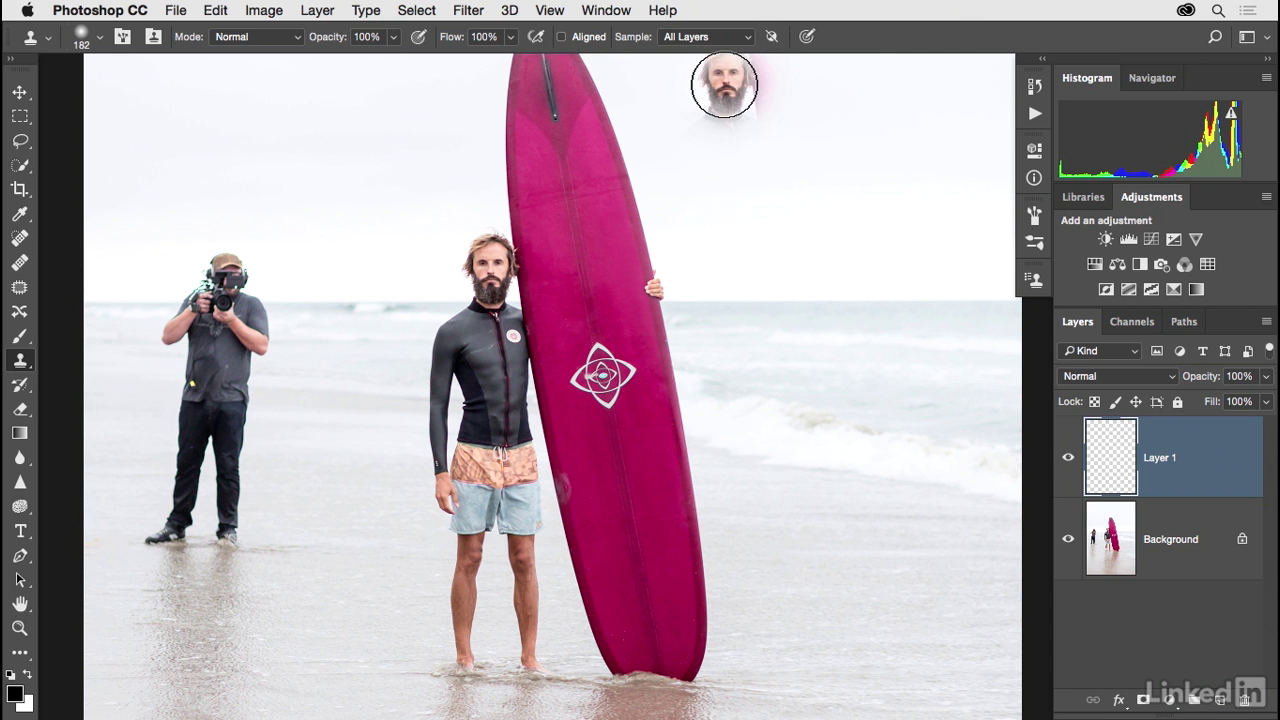
- Delete Layer 1 and create a new empty layer named Graphic above the Background
key(space)
drag(717, 286, 783, 283)
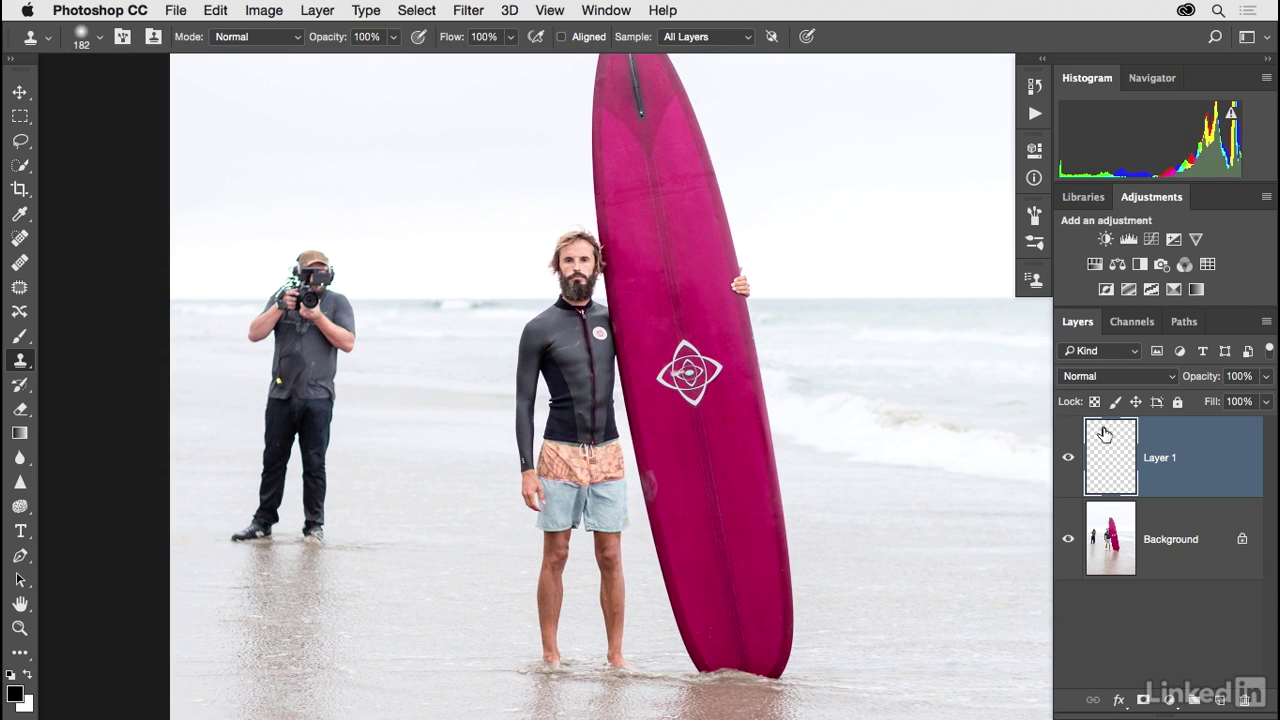
drag(1118, 457, 1245, 700)
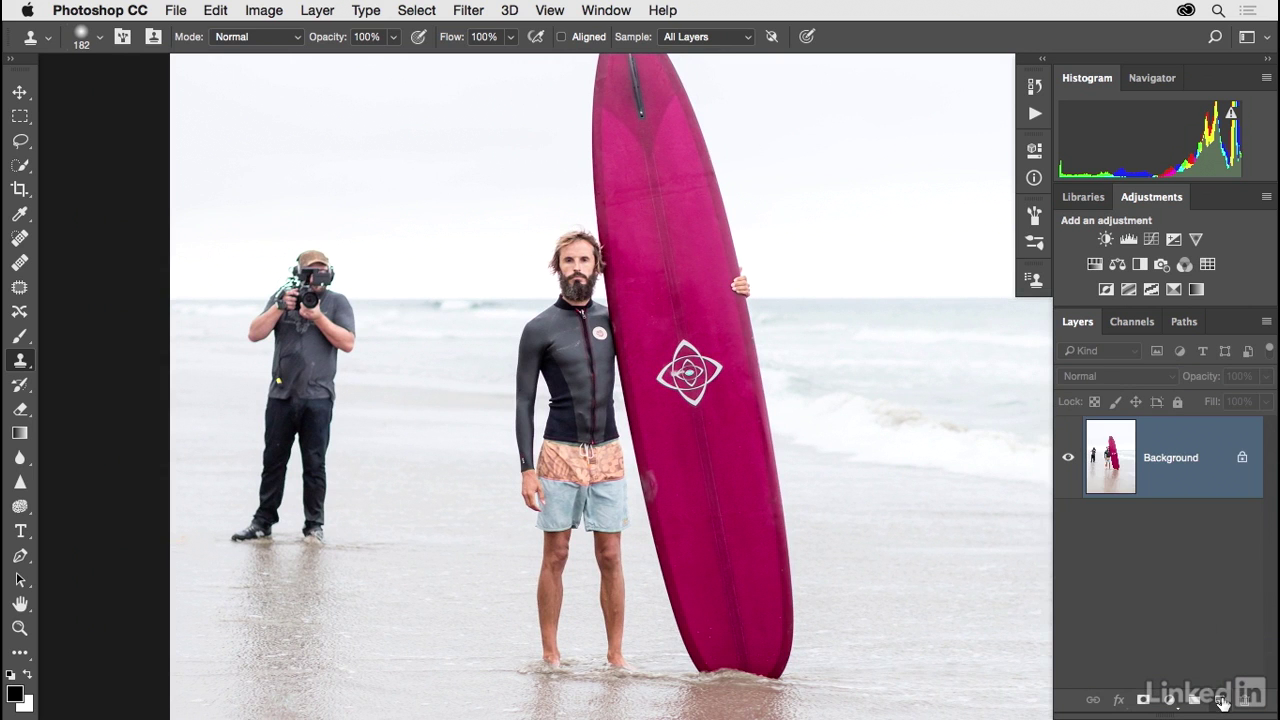
click(1221, 701)
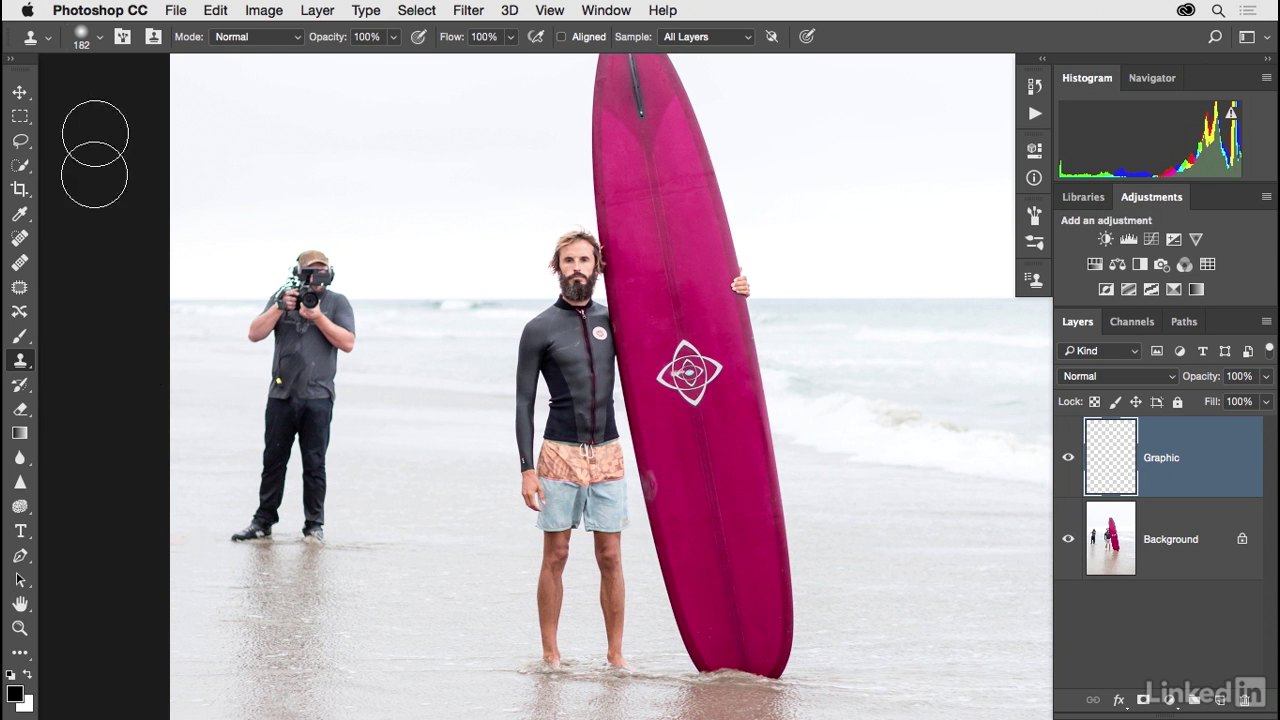
- Configure the Clone Stamp with a 159 px brush at 0% hardness, Aligned enabled, and All Layers as the sample source
click(100, 40)
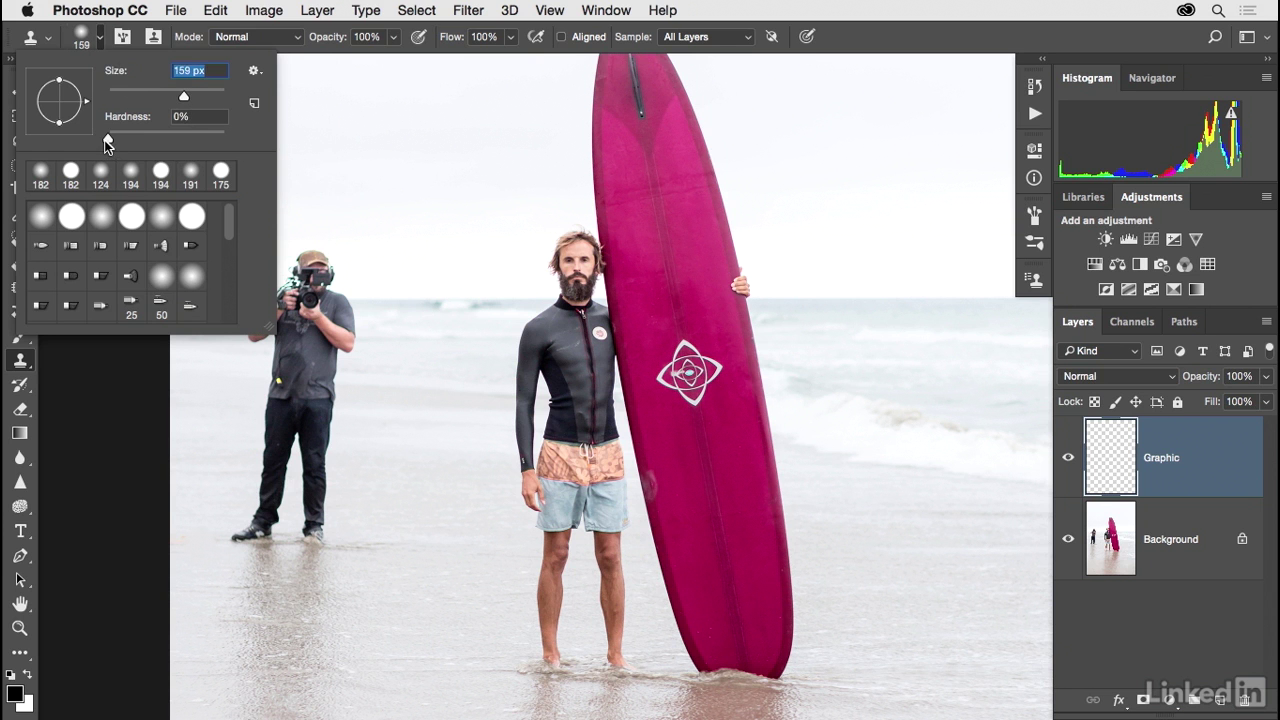
click(561, 37)
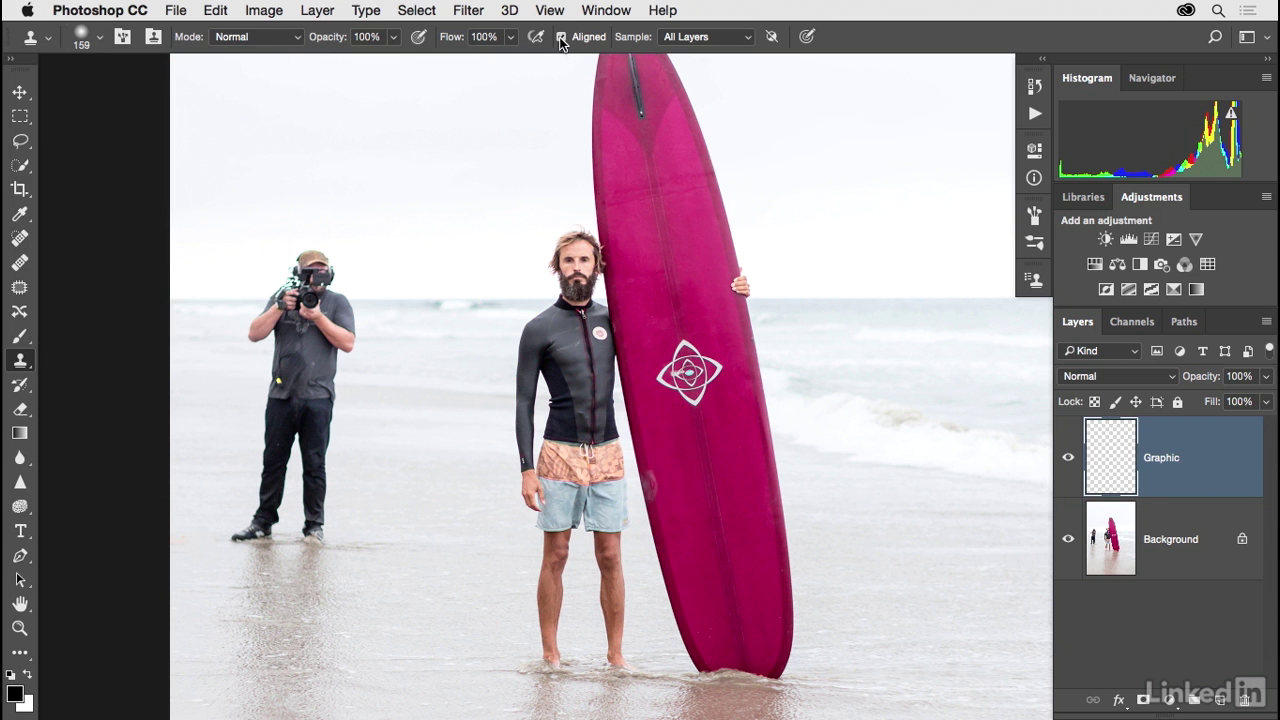
click(731, 38)
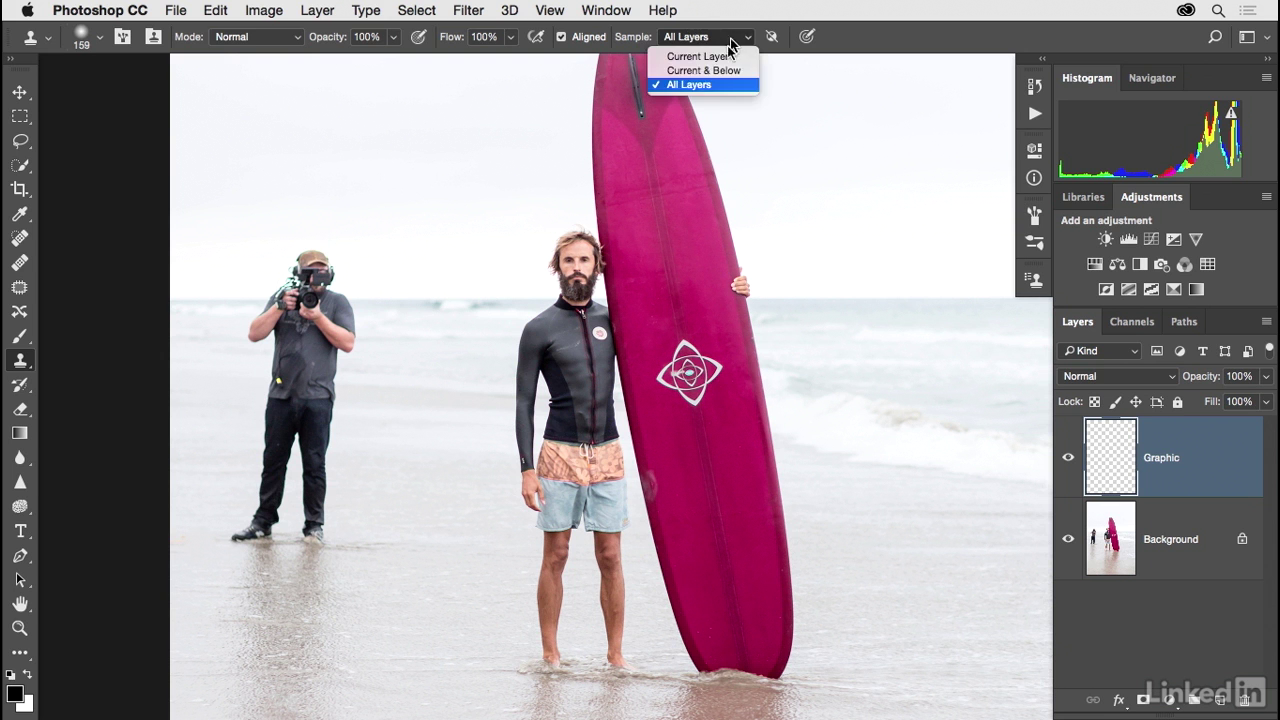
click(690, 85)
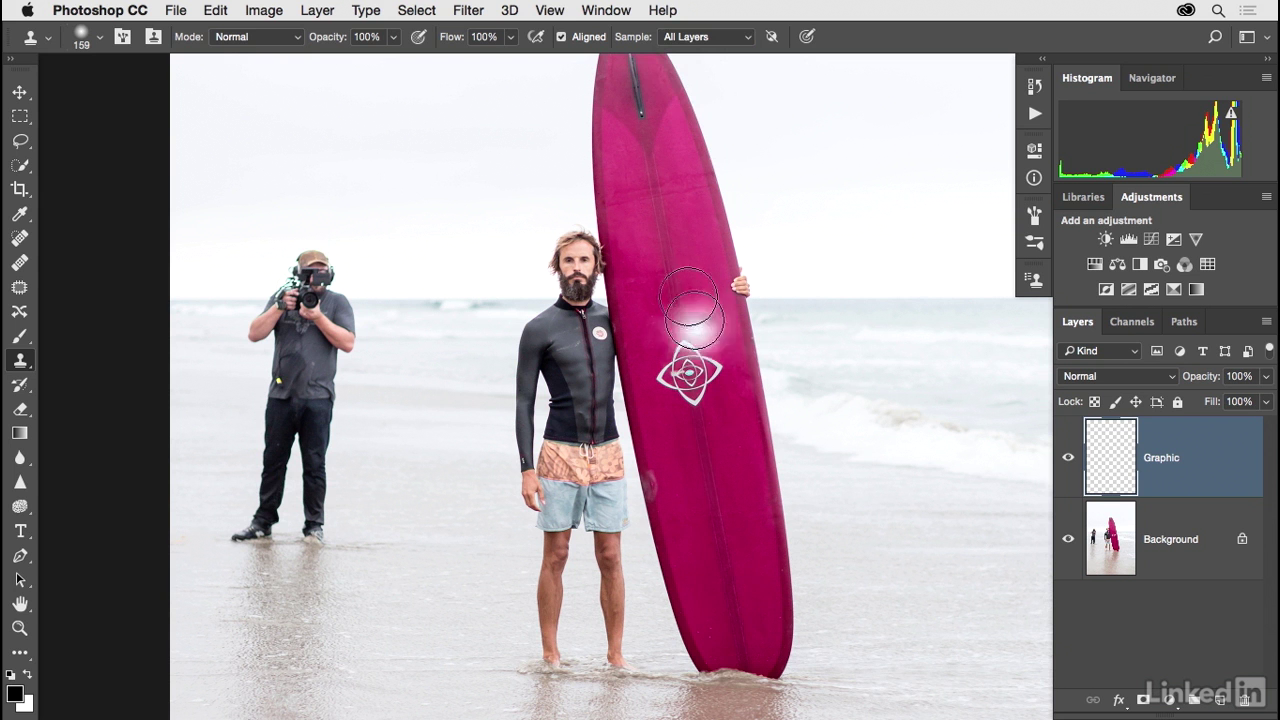
- Clone plain pink board over the surfboard's logo on the Graphic layer, and check the patch by toggling the Graphic and Background layers' visibility
key(super+plus)
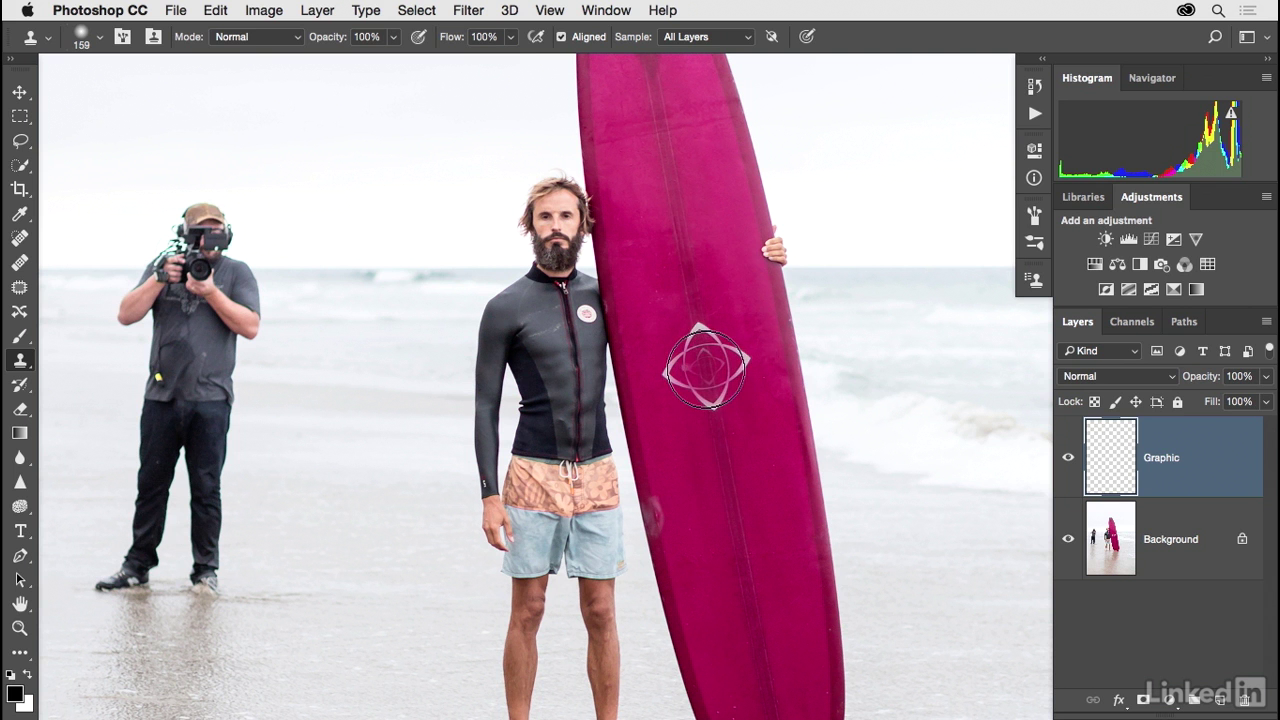
mouse_move(706, 363)
mouse_down()
mouse_move(697, 357)
mouse_move(720, 366)
mouse_move(717, 386)
mouse_move(691, 366)
mouse_up()
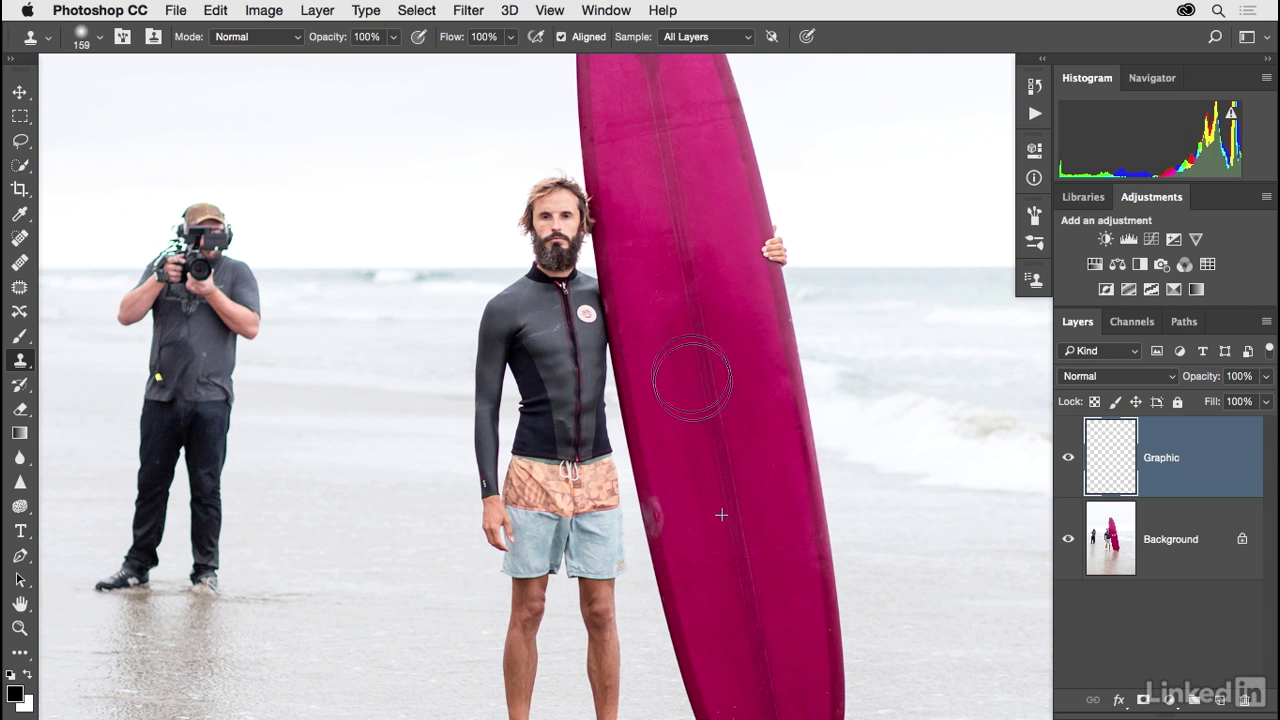
click(1067, 458)
click(1067, 458)
click(1067, 540)
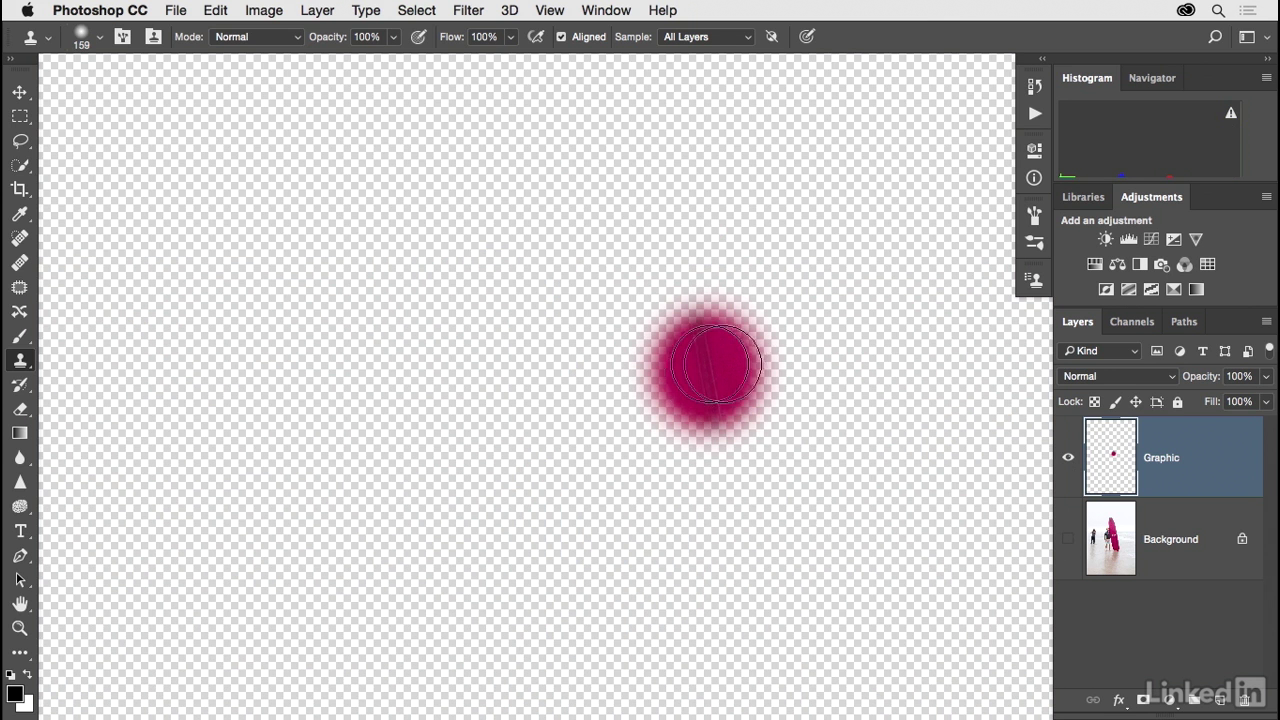
click(1068, 543)
click(1069, 460)
click(1069, 460)
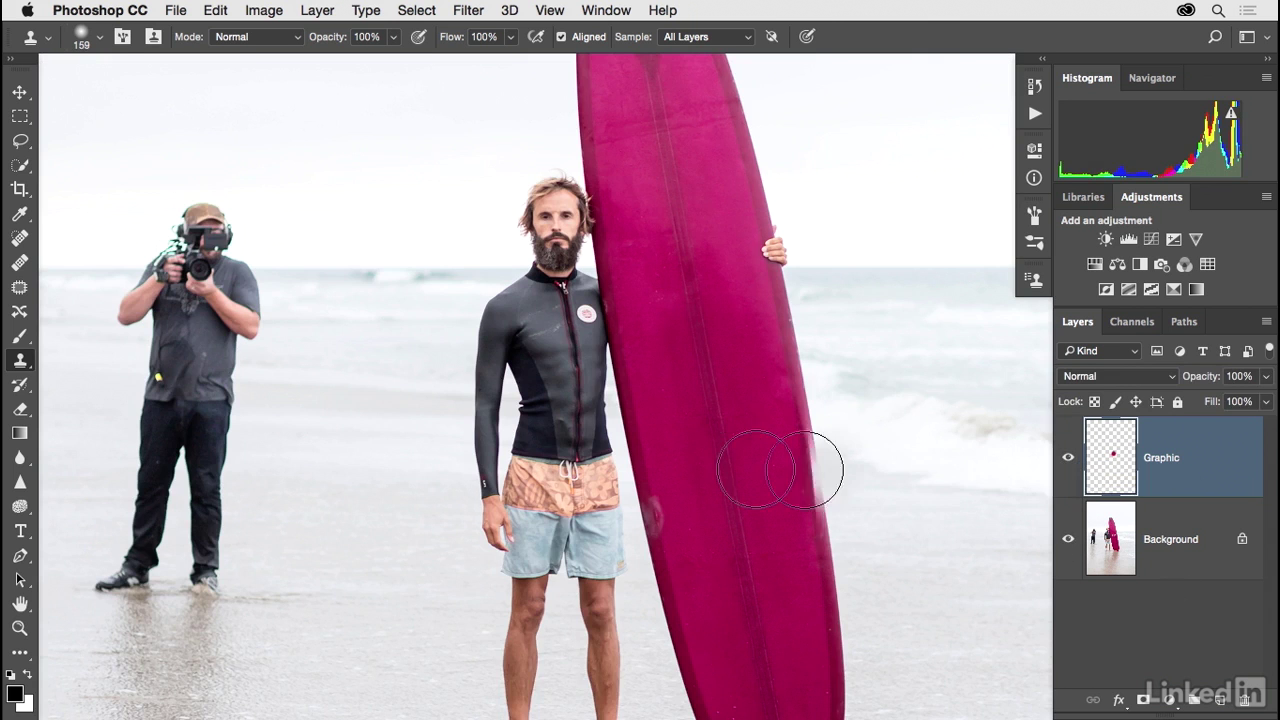
- Create a new layer named Retouching above Graphic, and set the Clone Stamp brush to 105 px with 0% hardness
mouse_move(677, 457)
mouse_down()
mouse_move(757, 443)
mouse_move(791, 421)
mouse_move(795, 397)
mouse_up()
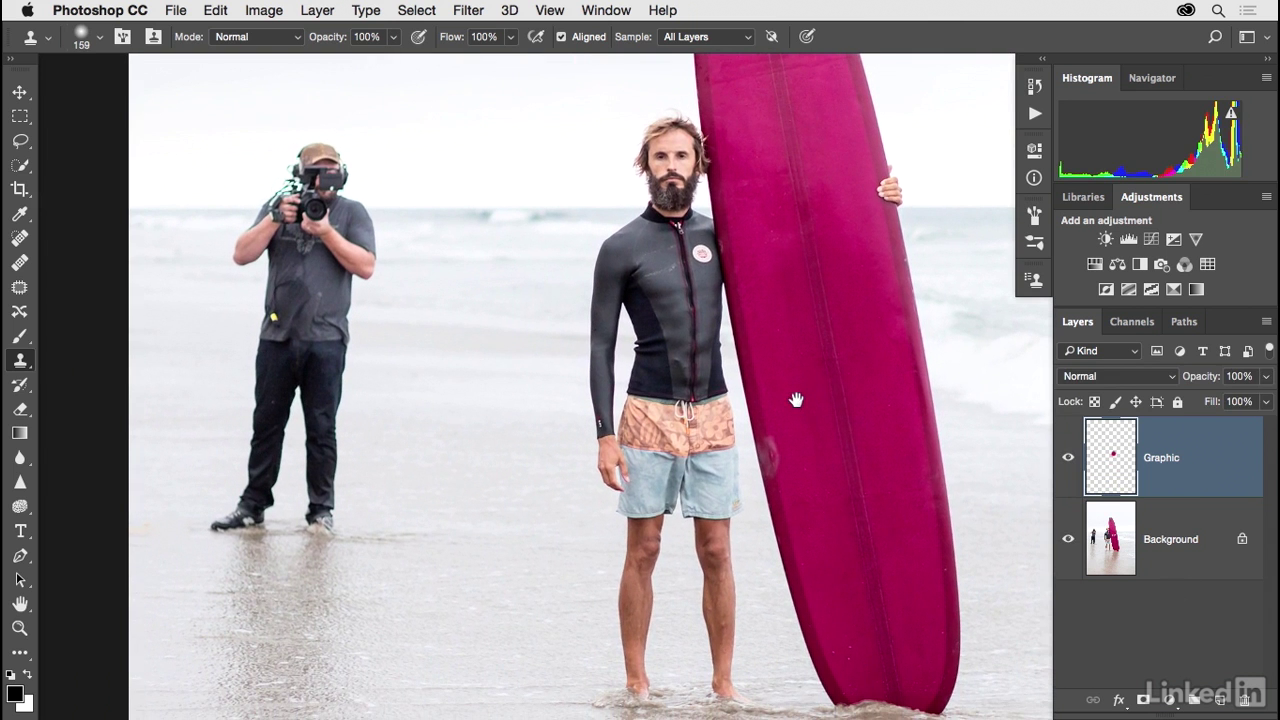
click(1221, 700)
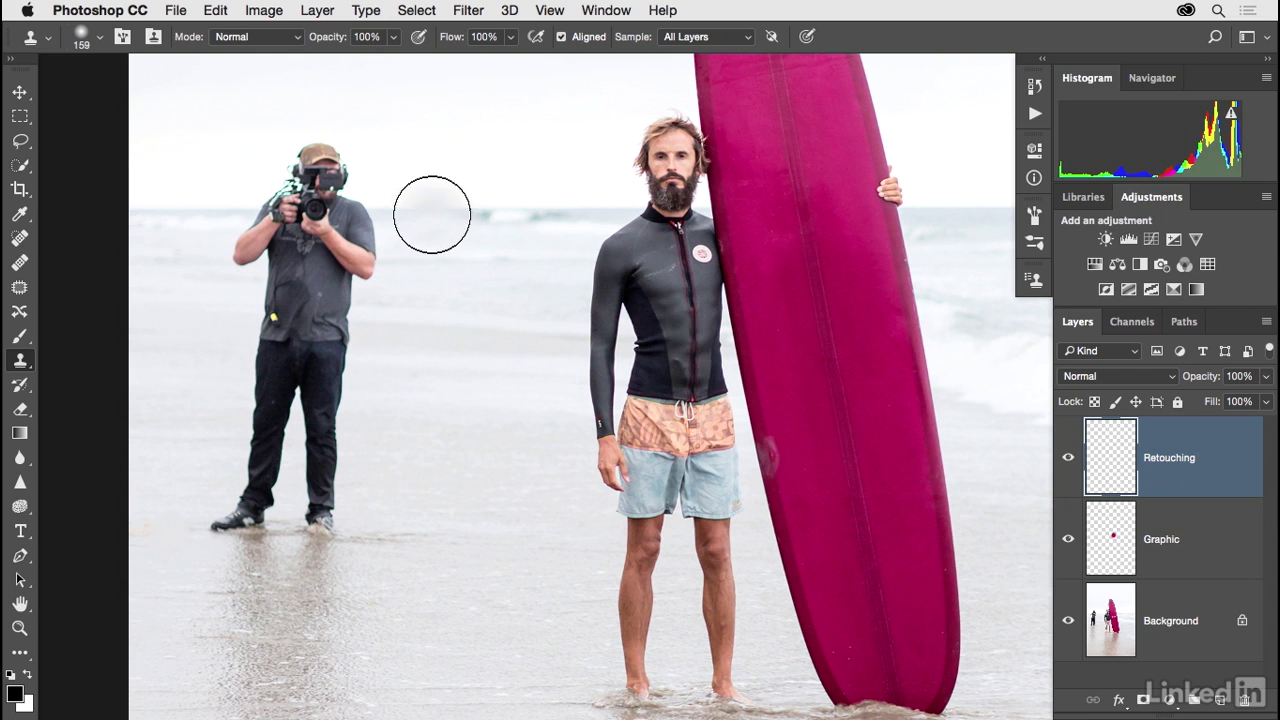
click(99, 37)
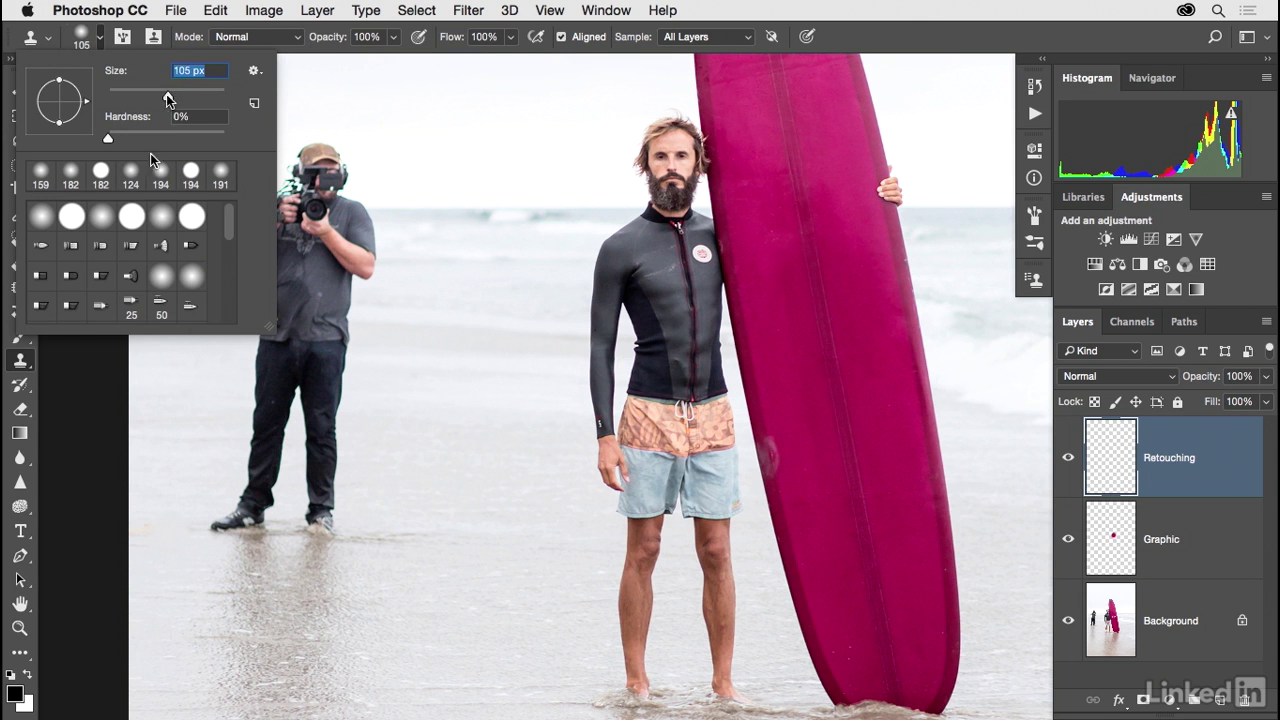
click(84, 377)
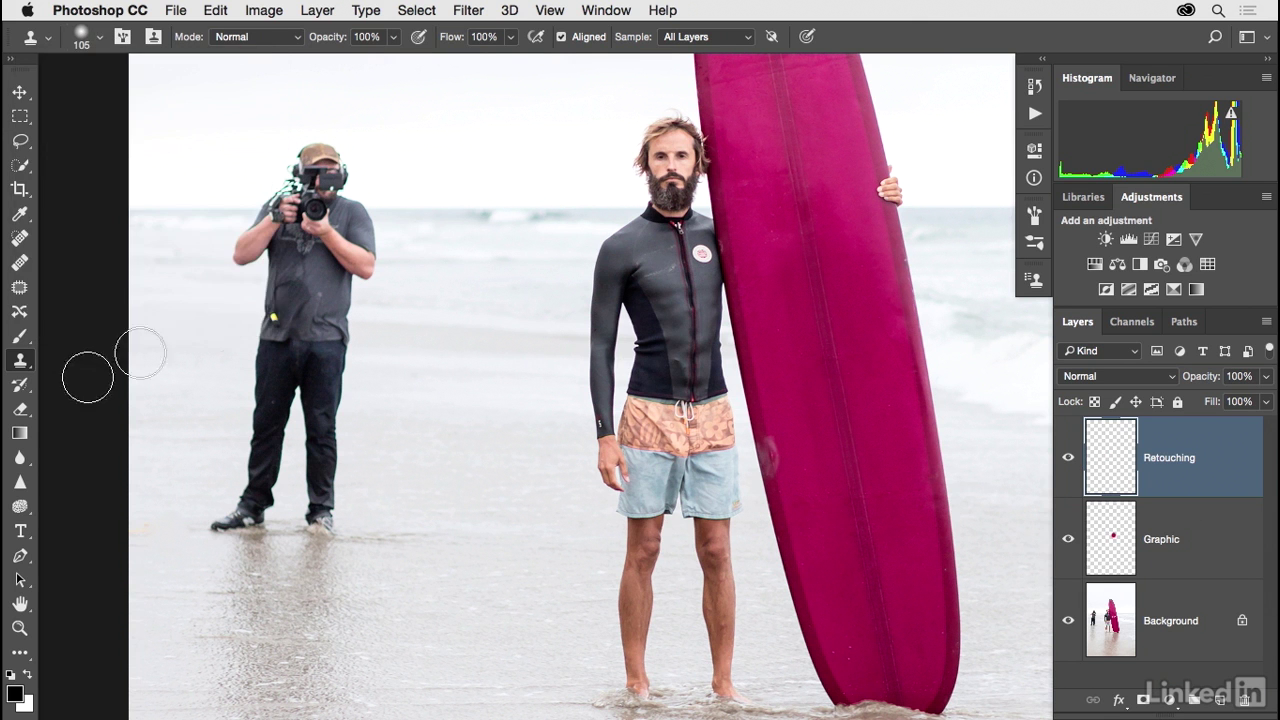
- Sample the horizon beside the photographer and clone sky, sea and beach over his body on the Retouching layer
alt+click(432, 208)
drag(371, 206, 270, 211)
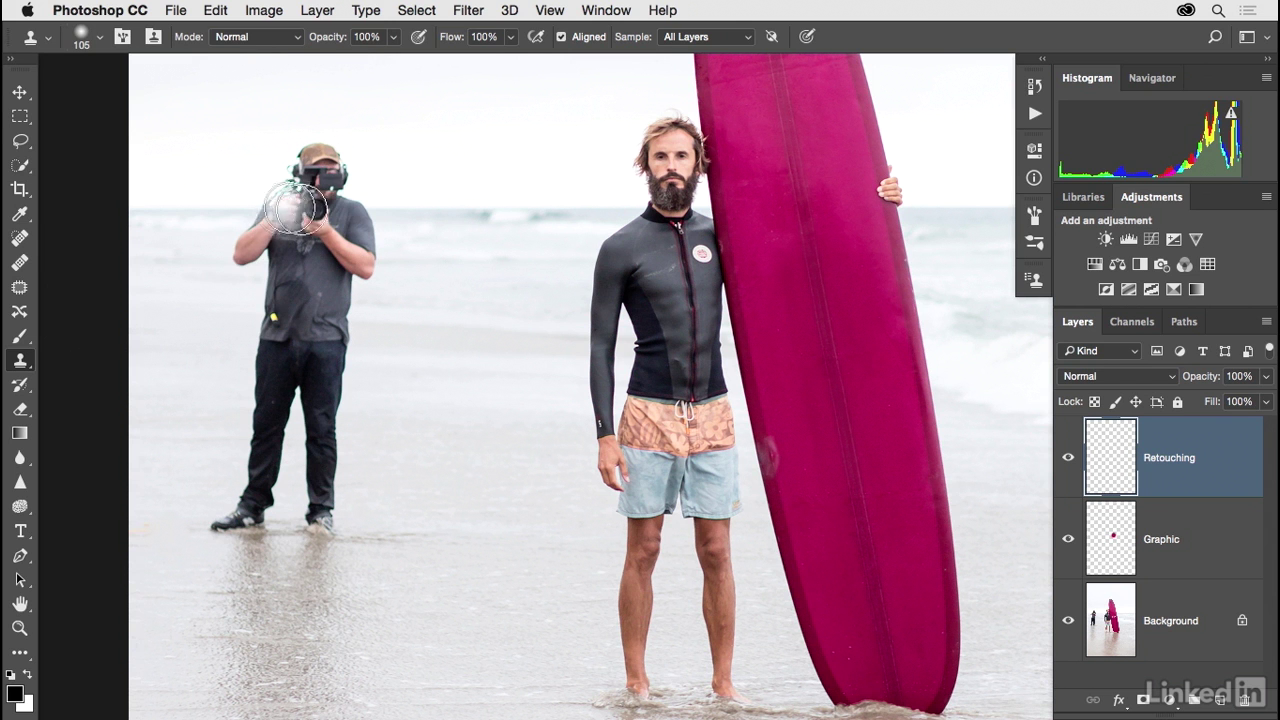
mouse_move(352, 208)
mouse_down()
mouse_move(340, 204)
mouse_move(366, 252)
mouse_move(331, 509)
mouse_move(320, 423)
mouse_move(343, 157)
mouse_move(314, 166)
mouse_move(311, 220)
mouse_move(285, 208)
mouse_move(283, 255)
mouse_move(314, 276)
mouse_move(317, 511)
mouse_move(320, 500)
mouse_move(283, 490)
mouse_move(294, 277)
mouse_move(280, 223)
mouse_move(261, 240)
mouse_move(260, 496)
mouse_move(270, 445)
mouse_move(254, 263)
mouse_move(204, 218)
mouse_up()
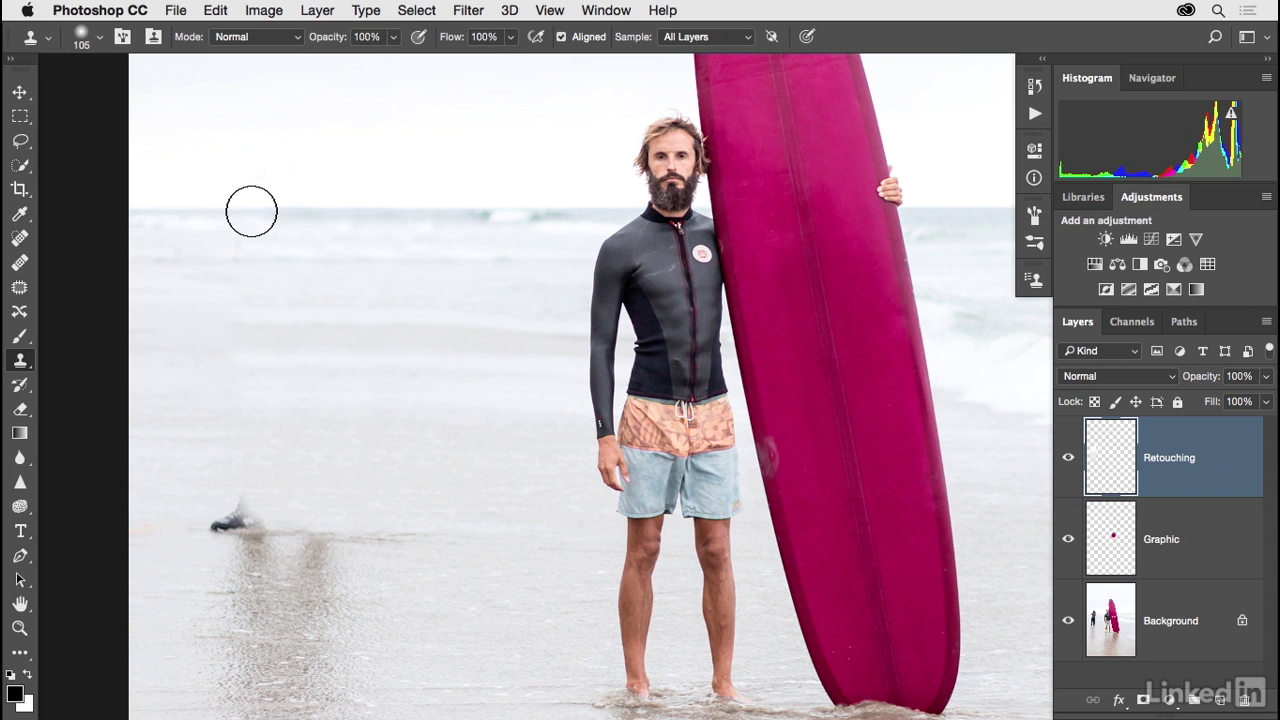
mouse_move(253, 210)
mouse_down()
mouse_move(304, 211)
mouse_move(268, 177)
mouse_move(297, 166)
mouse_up()
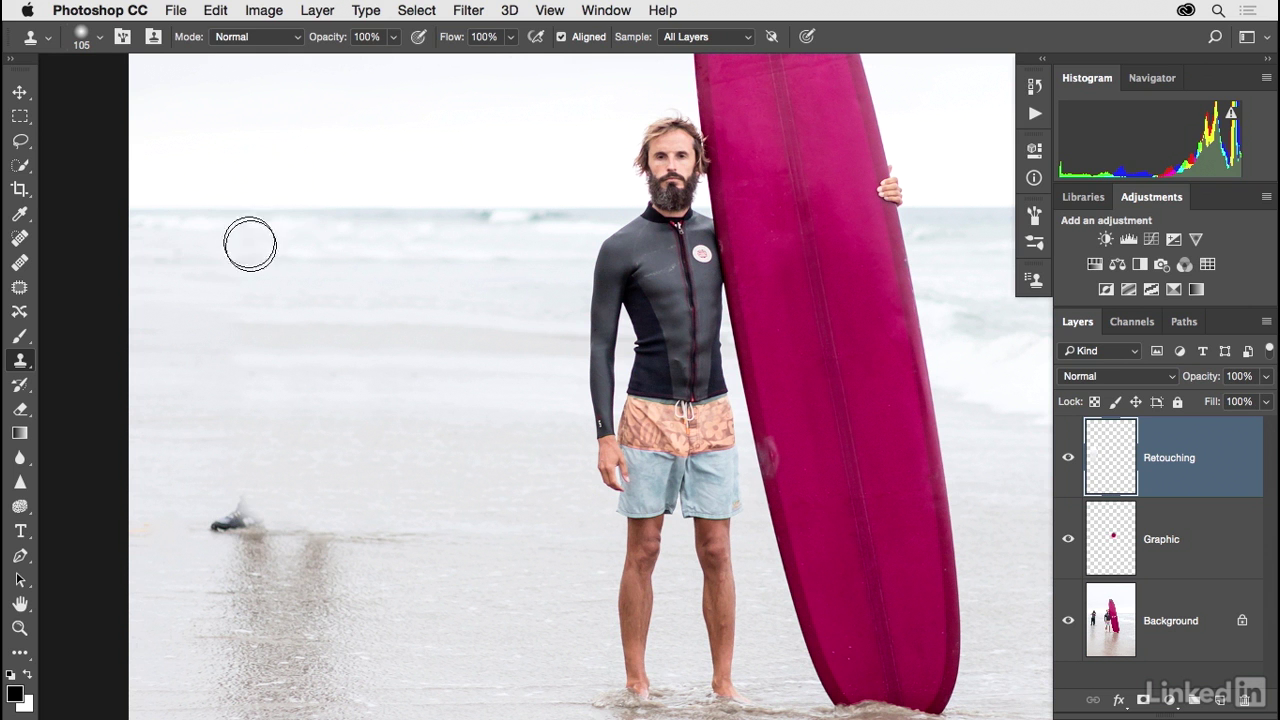
- Clone clean wet sand over the photographer's remaining shoe and the nearby part of his reflection
mouse_move(206, 531)
mouse_down()
mouse_move(246, 504)
mouse_move(262, 531)
mouse_move(248, 580)
mouse_up()
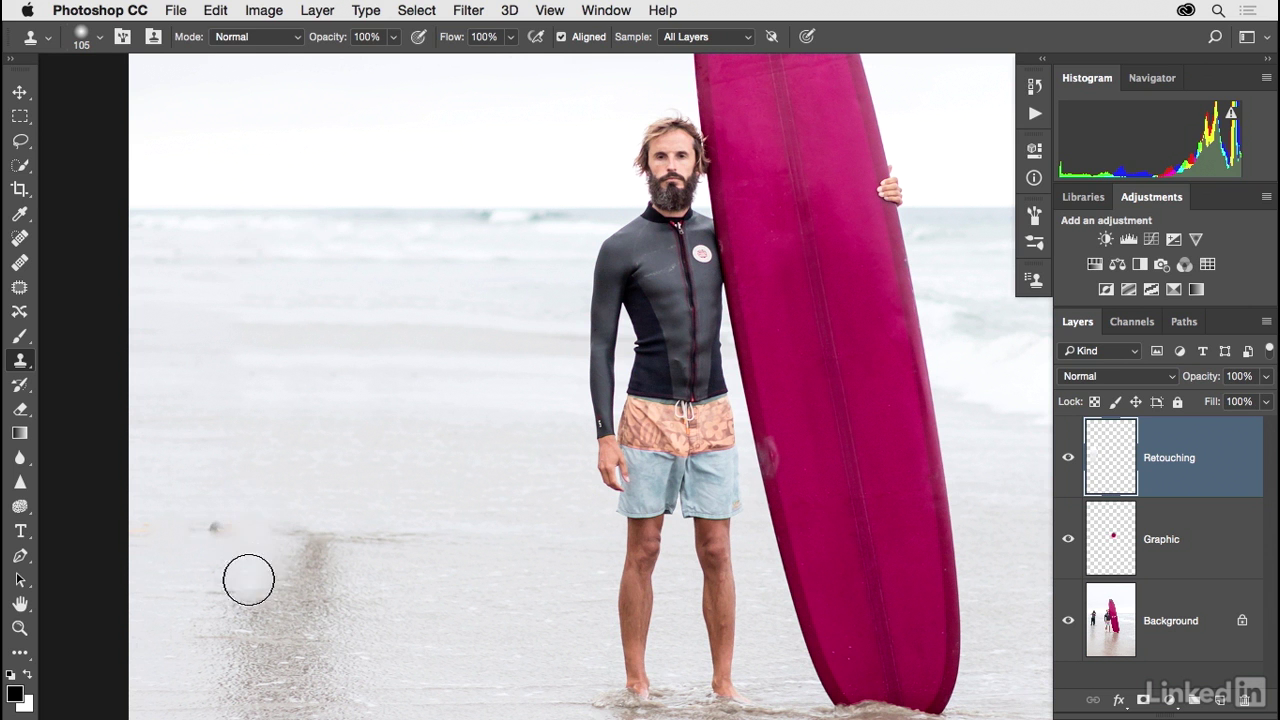
alt+click(172, 530)
drag(212, 529, 229, 528)
mouse_move(216, 604)
mouse_down()
mouse_move(233, 645)
mouse_move(248, 603)
mouse_move(258, 610)
mouse_move(205, 701)
mouse_move(246, 671)
mouse_move(254, 686)
mouse_move(282, 608)
mouse_move(287, 526)
mouse_move(318, 558)
mouse_move(304, 636)
mouse_up()
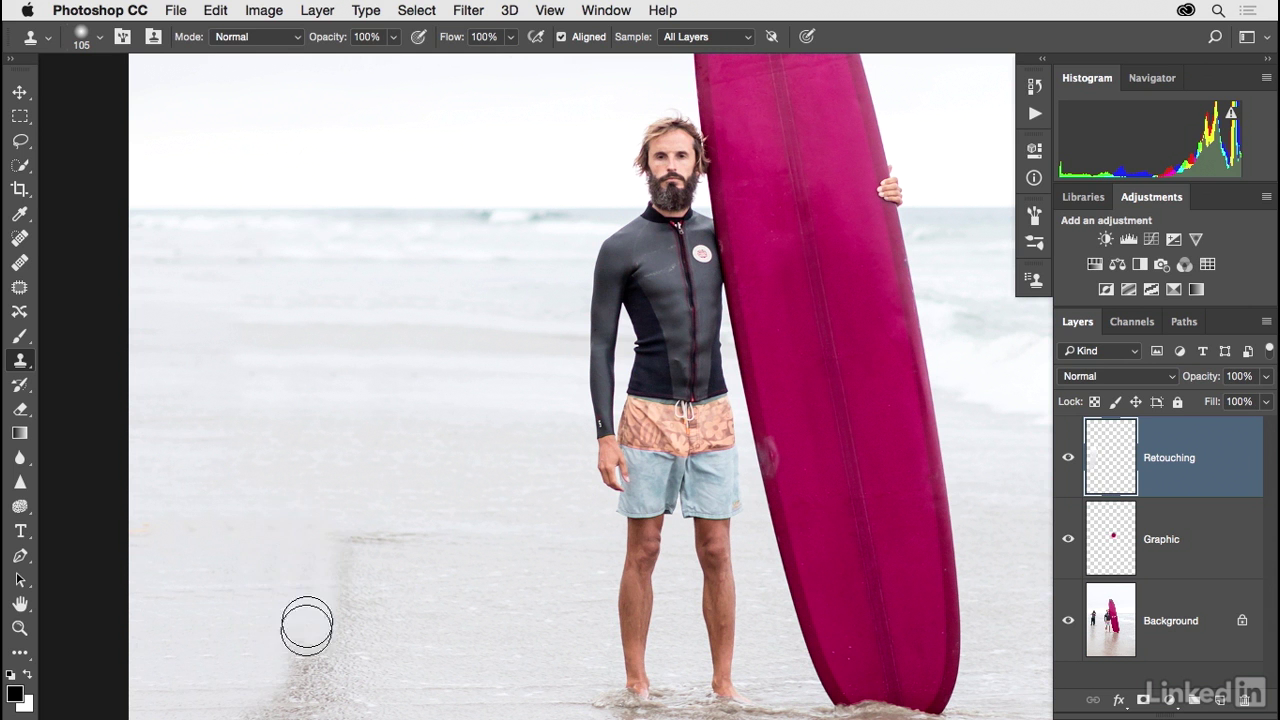
- Sample the sand between the reflection and the surfer, and clone it over the rest of the photographer's reflection down the beach
alt+click(456, 537)
mouse_move(343, 540)
mouse_down()
mouse_move(343, 675)
mouse_move(342, 613)
mouse_move(318, 697)
mouse_move(259, 699)
mouse_move(290, 595)
mouse_up()
mouse_move(391, 558)
mouse_down()
mouse_move(243, 534)
mouse_move(308, 531)
mouse_up()
key(super+minus)
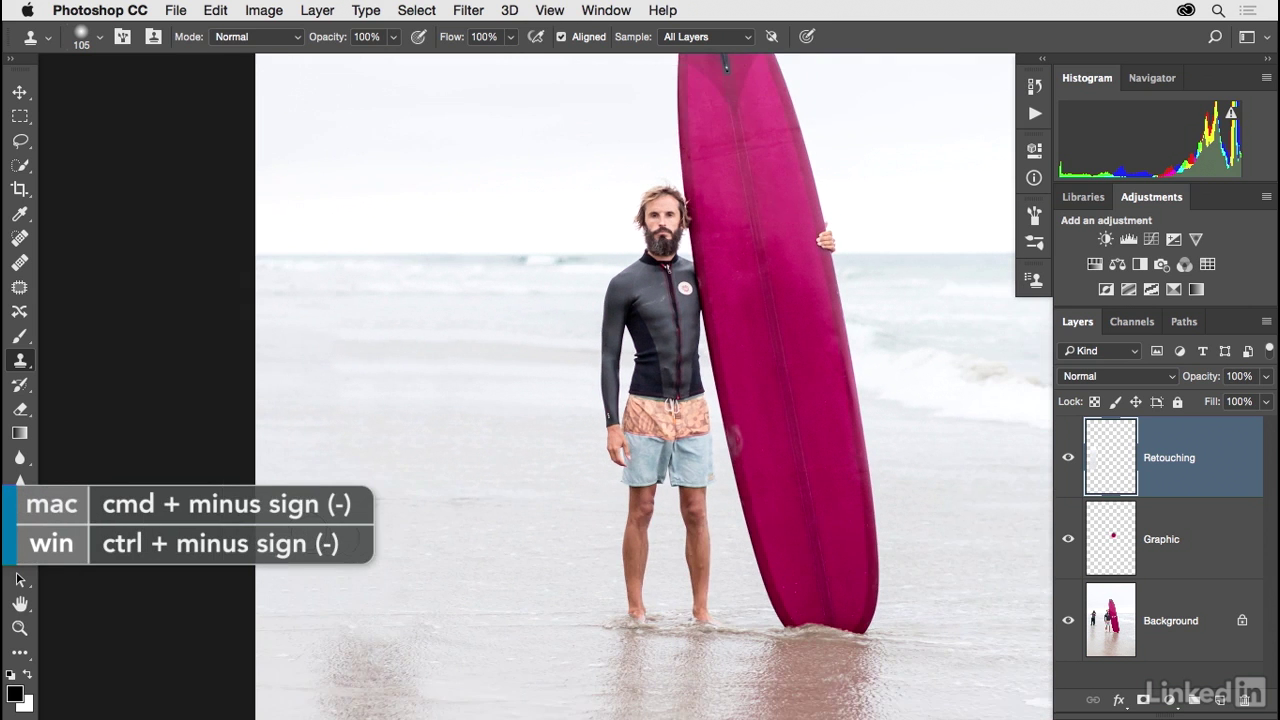
mouse_move(361, 578)
mouse_down()
mouse_move(337, 640)
mouse_move(340, 683)
mouse_move(286, 666)
mouse_move(289, 690)
mouse_move(280, 594)
mouse_move(252, 600)
mouse_move(254, 677)
mouse_move(228, 621)
mouse_move(249, 686)
mouse_move(303, 692)
mouse_up()
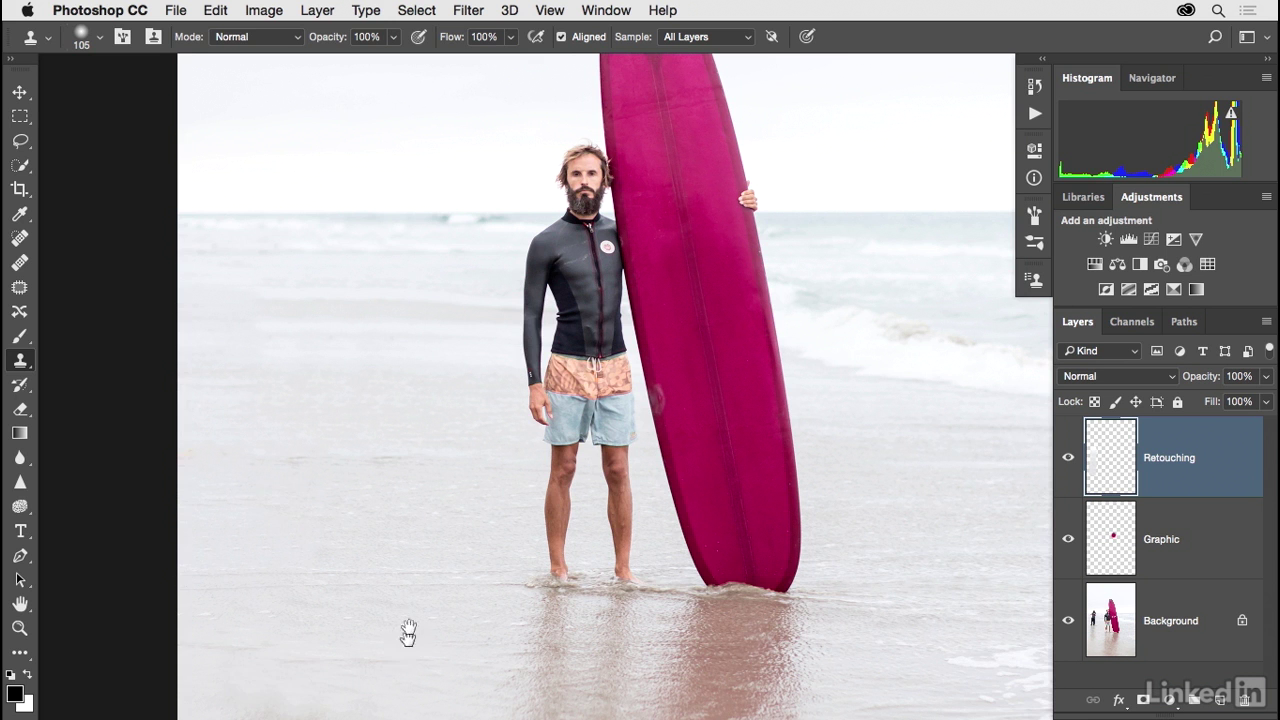
- Examine the cloned patches with the Background hidden, and compare the photo with the Retouching layer off and on
scroll(403, 651, right, 5)
scroll(346, 608, up, 5)
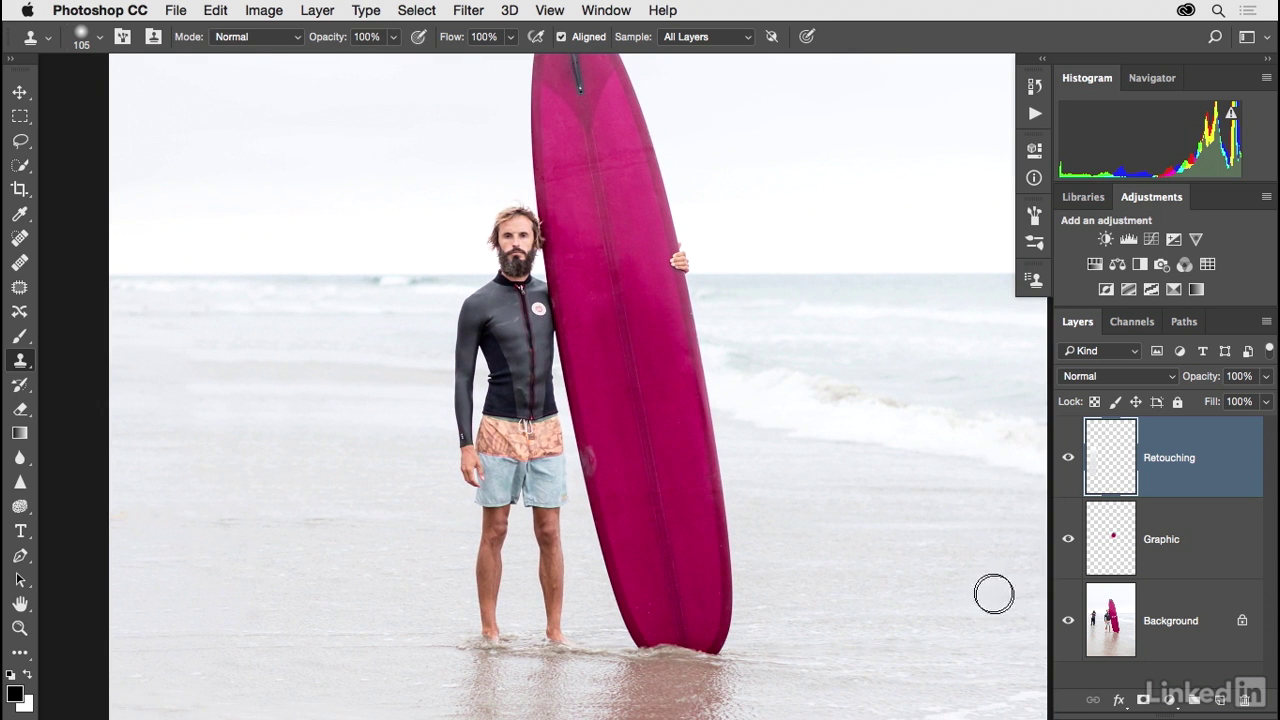
click(1068, 620)
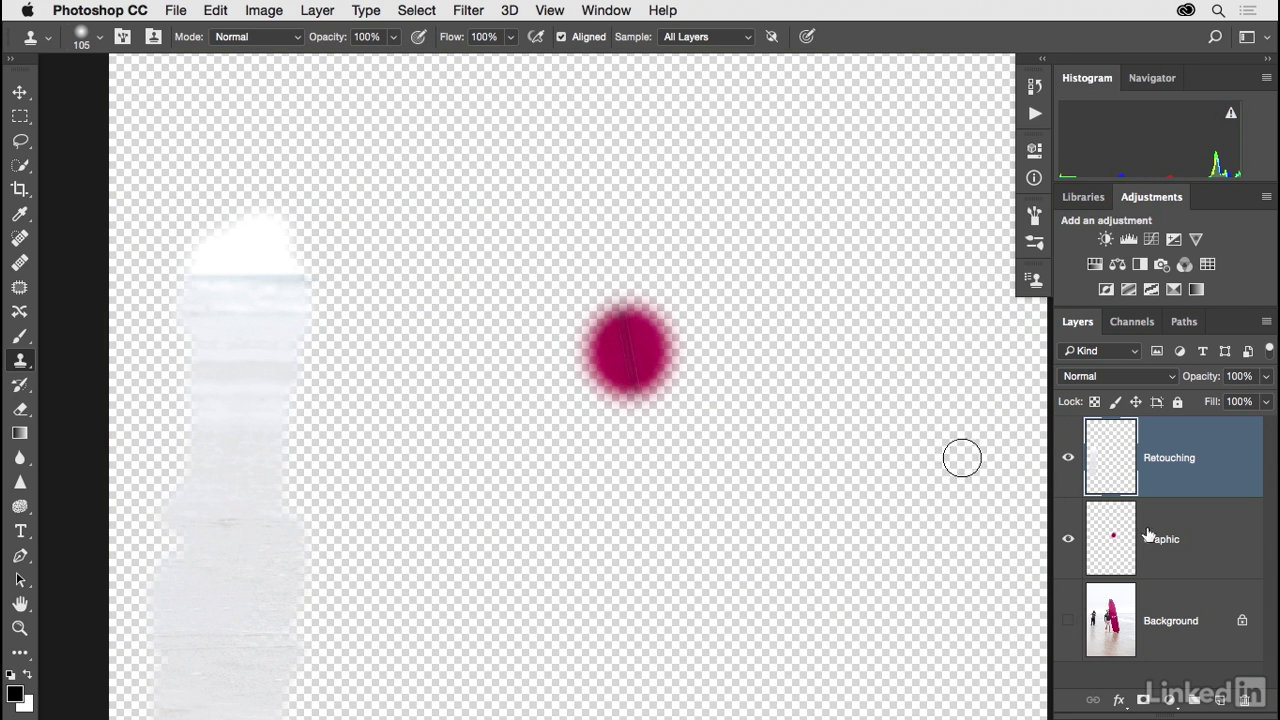
click(1068, 620)
click(1068, 457)
click(1068, 457)
click(1068, 457)
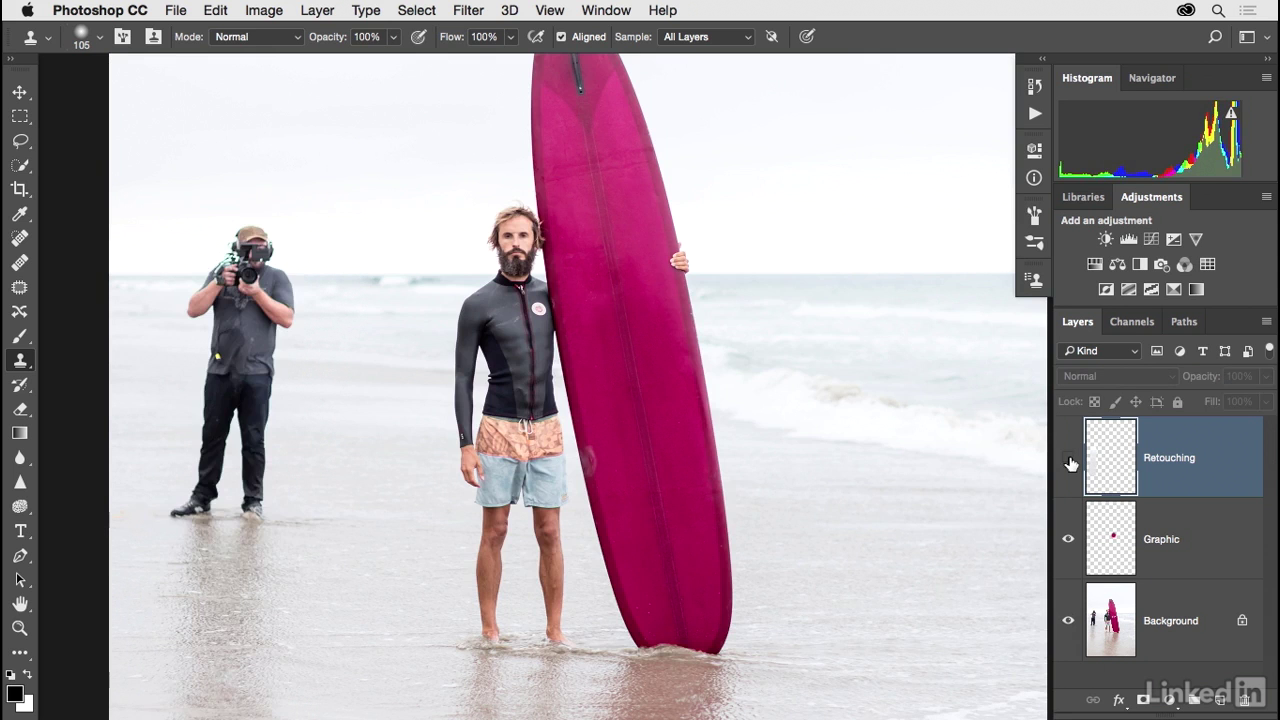
click(1069, 459)
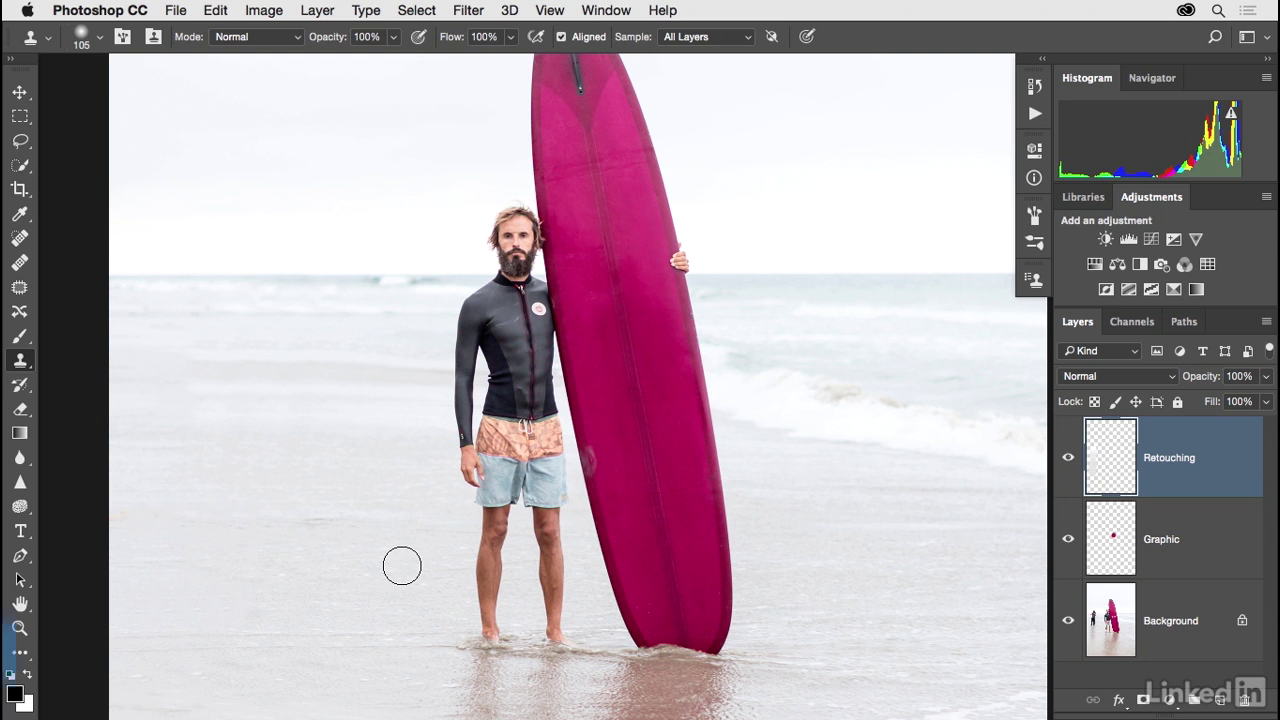
- Switch to the Move tool and reposition the view of the retouched photo
key(v)
drag(371, 513, 351, 546)
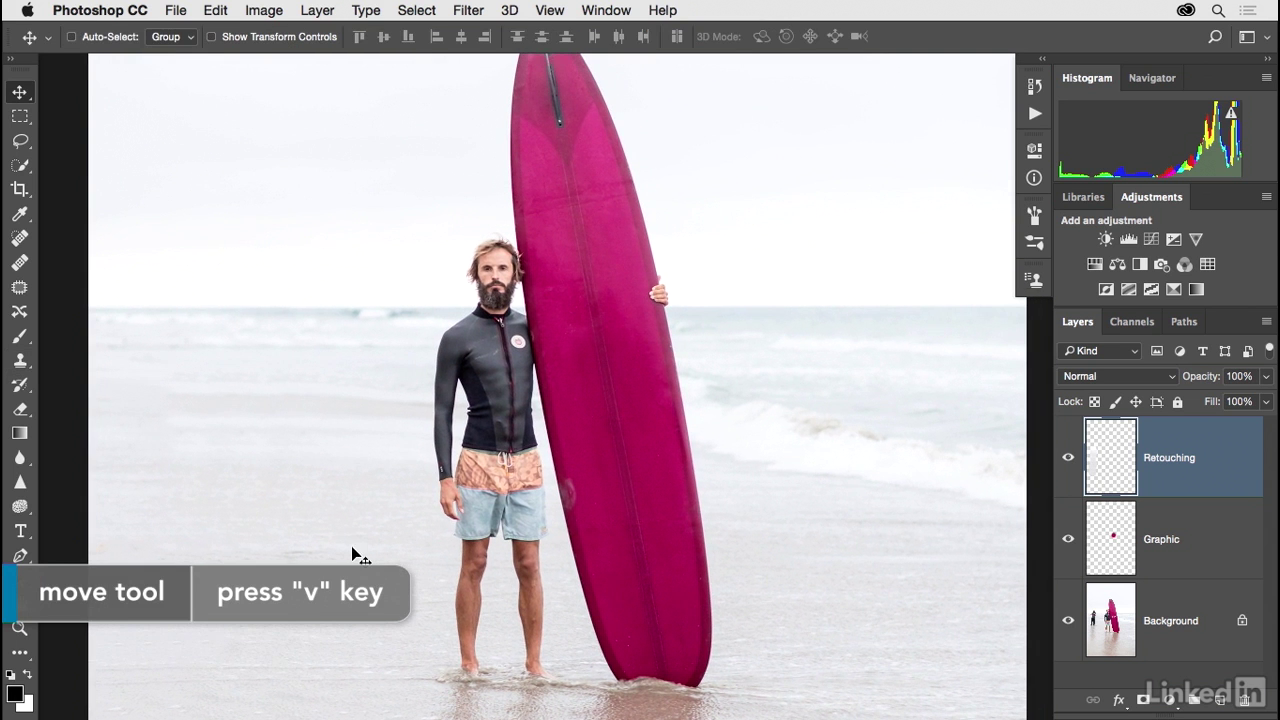